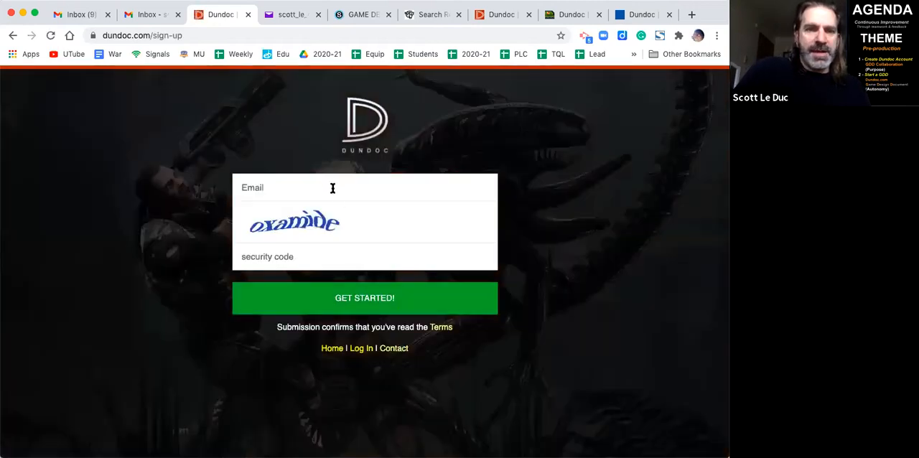
- Register for a new Dundoc account with the user's e-mail address and the security code shown in the image
{"action": "left_click", "coordinate": [331, 187]}
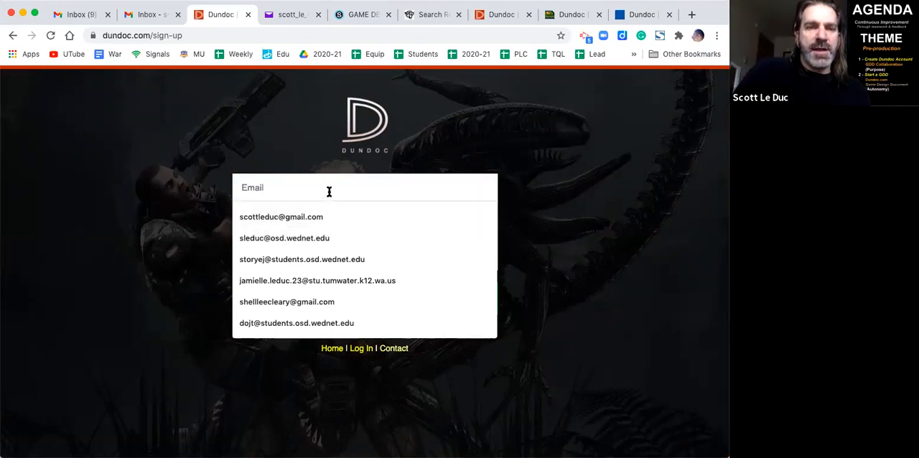
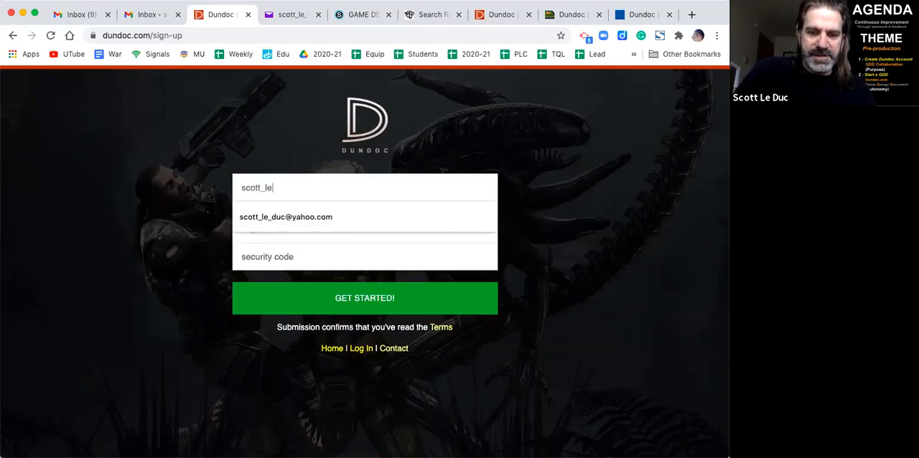
{"action": "left_click", "coordinate": [323, 216]}
{"action": "left_click", "coordinate": [306, 257]}
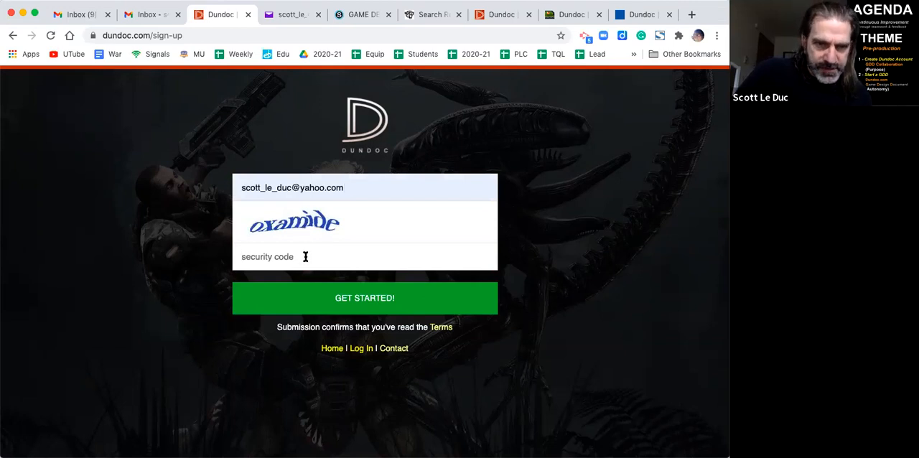
{"action": "type", "text": "oxam"}
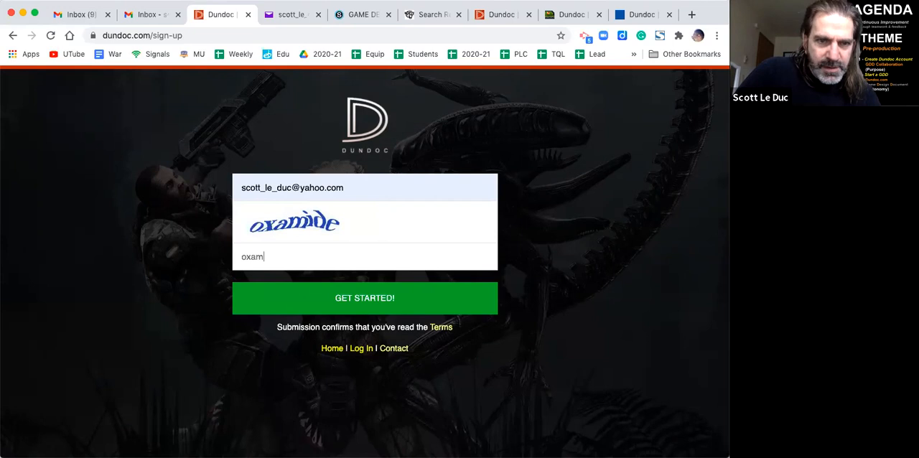
{"action": "left_click", "coordinate": [371, 290]}
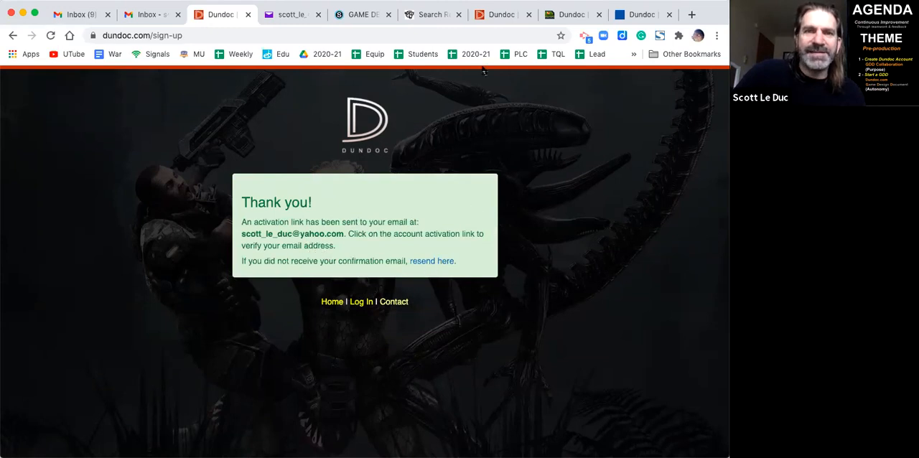
- Switch to Yahoo Mail, refresh the inbox, and follow the account confirmation link in the Dundoc registration message
{"action": "left_click", "coordinate": [291, 16]}
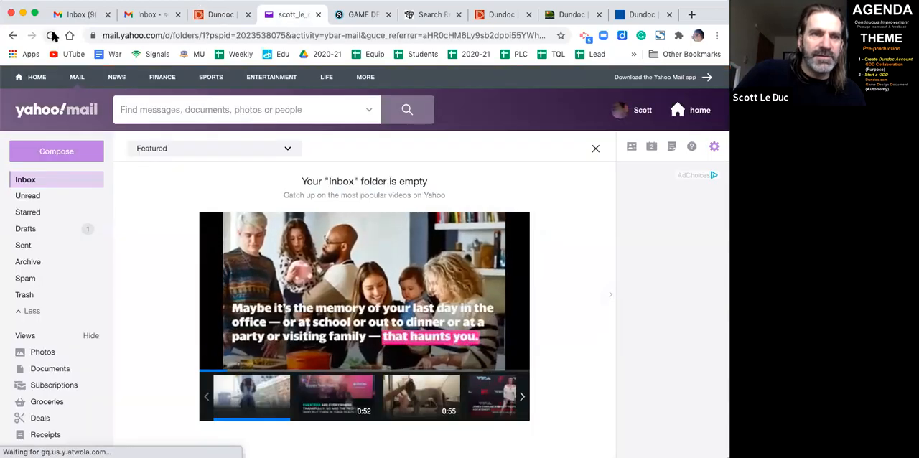
{"action": "left_click", "coordinate": [50, 35]}
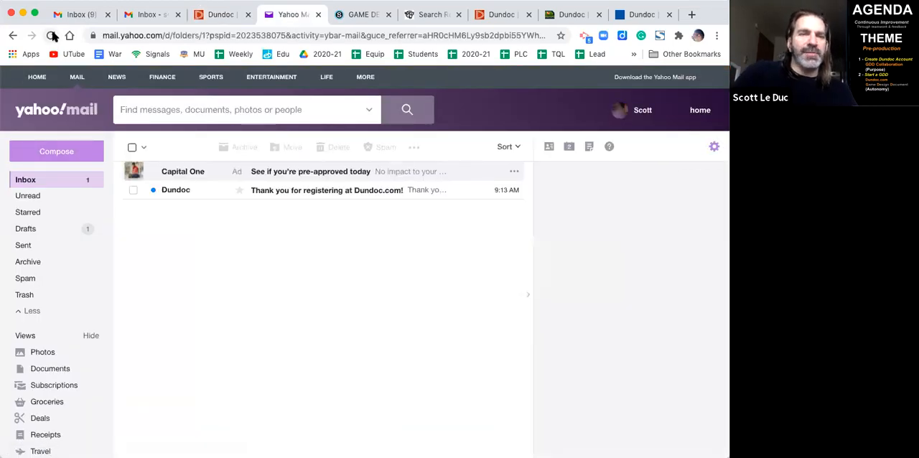
{"action": "left_click", "coordinate": [289, 191]}
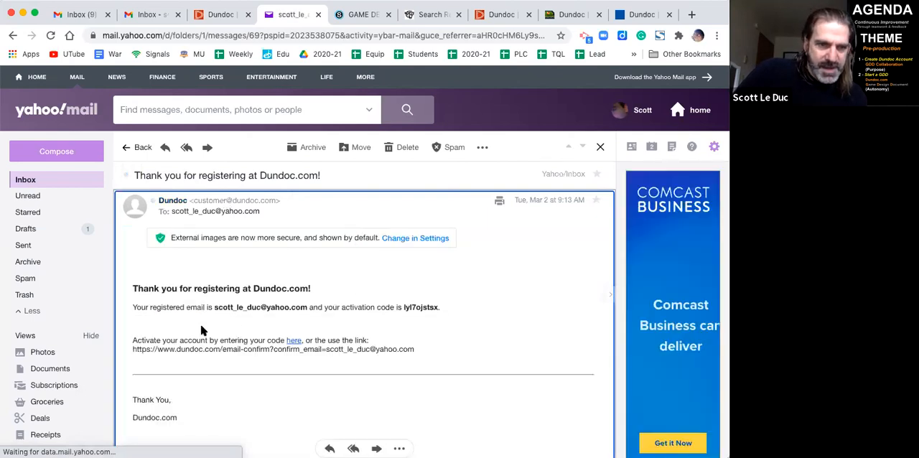
{"action": "left_click", "coordinate": [293, 371]}
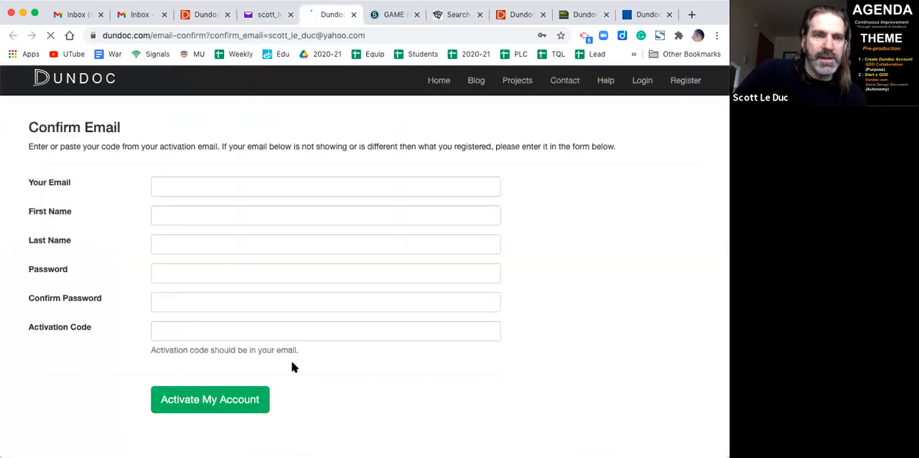
- Fill in the e-mail address, first name and last name on the Confirm Email form
{"action": "left_click", "coordinate": [220, 182]}
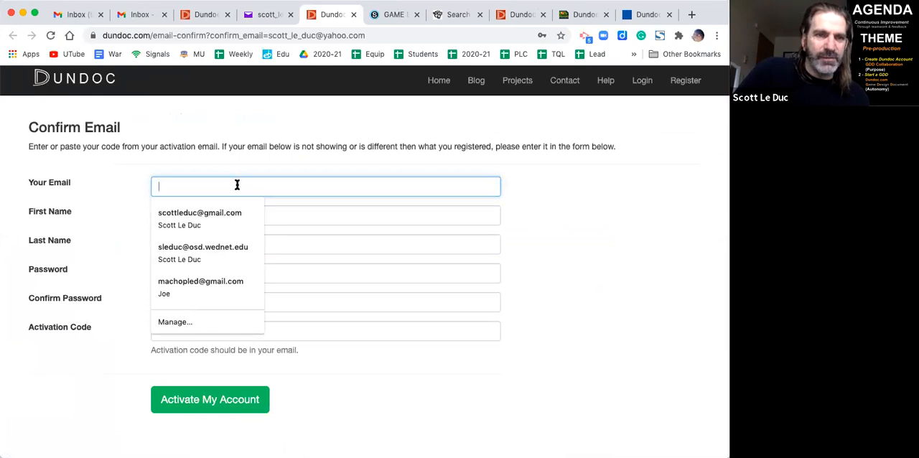
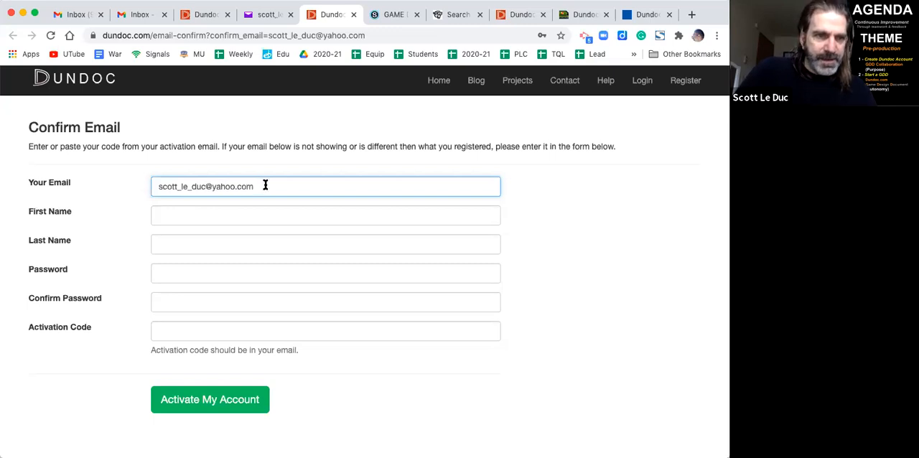
{"action": "left_click", "coordinate": [232, 214]}
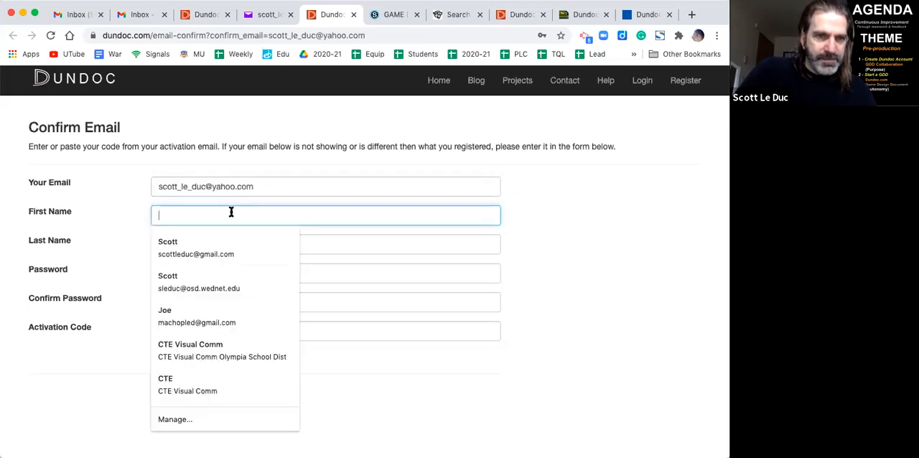
{"action": "left_click", "coordinate": [209, 245]}
- Enter the account password and repeat it in the password confirmation field
{"action": "left_click", "coordinate": [189, 271]}
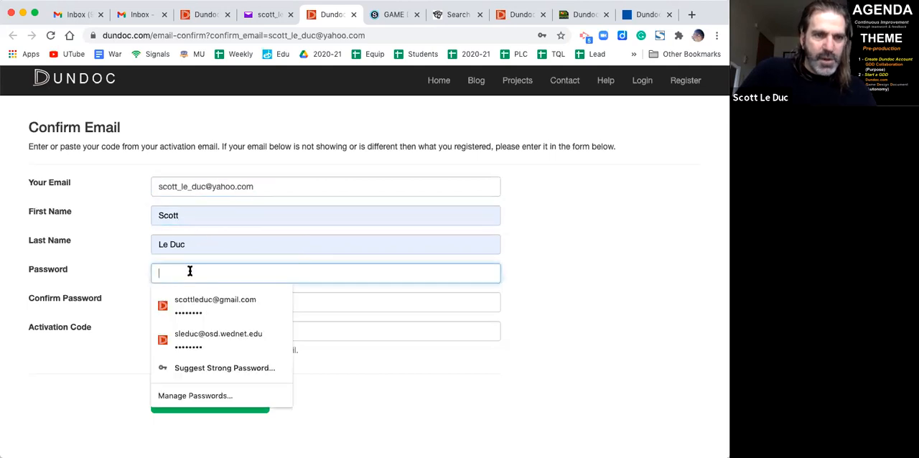
{"action": "type", "text": "••••••••"}
{"action": "left_click", "coordinate": [312, 297]}
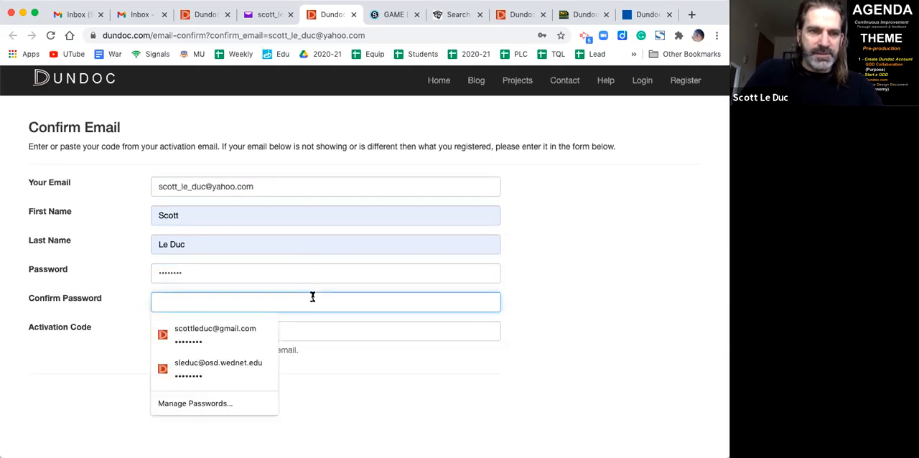
{"action": "type", "text": "•••"}
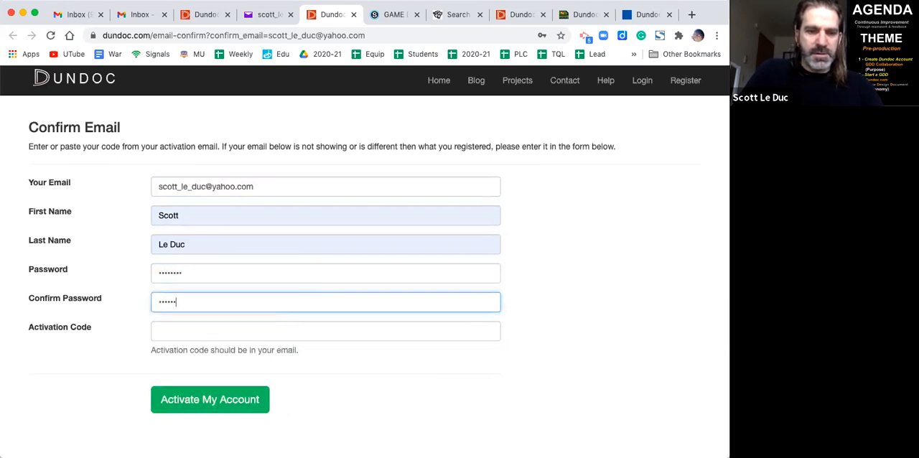
- Copy the activation code from the Dundoc registration message in Yahoo Mail
{"action": "left_click", "coordinate": [256, 325]}
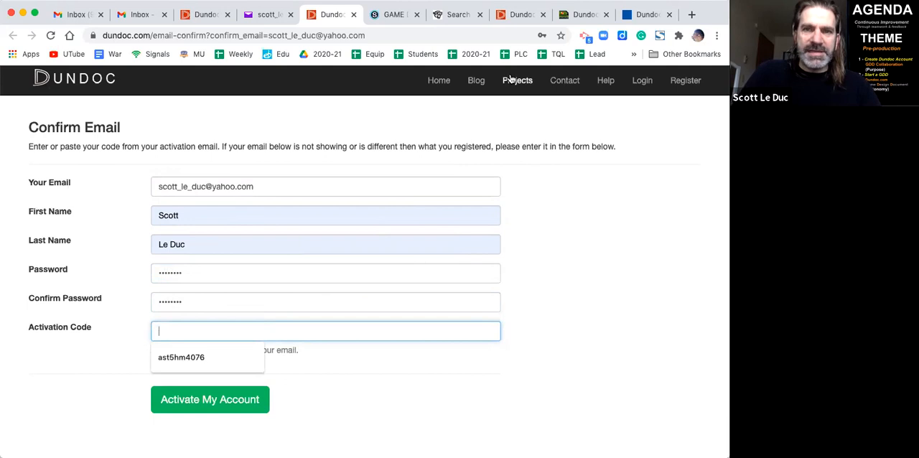
{"action": "left_click", "coordinate": [267, 14]}
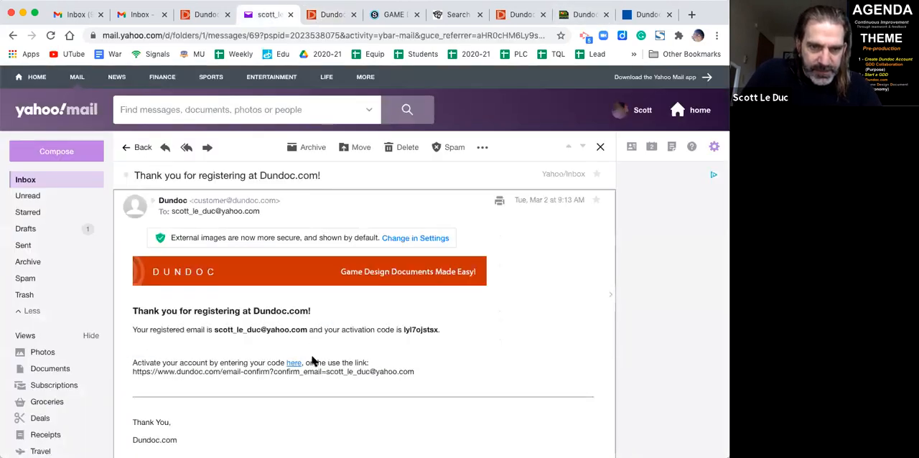
{"action": "left_click", "coordinate": [437, 329]}
{"action": "left_click_drag", "start_coordinate": [437, 330], "coordinate": [400, 330]}
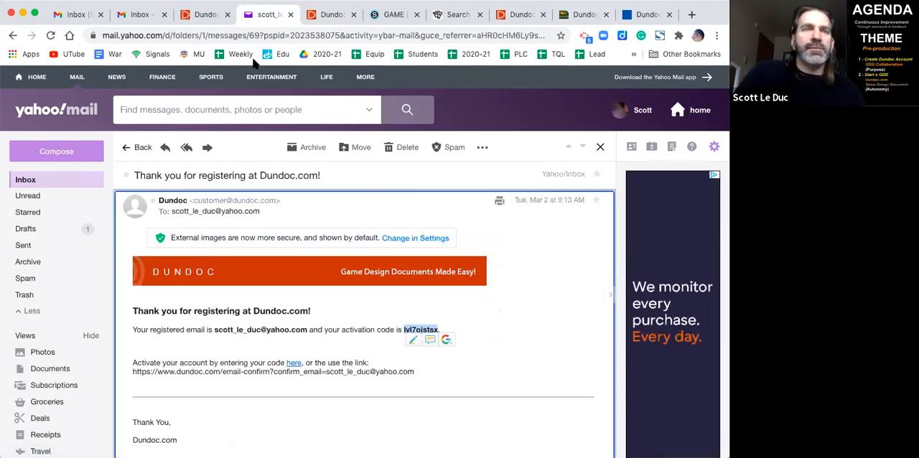
- Paste the activation code into the Confirm Email form on Dundoc and activate the account
{"action": "left_click", "coordinate": [205, 13]}
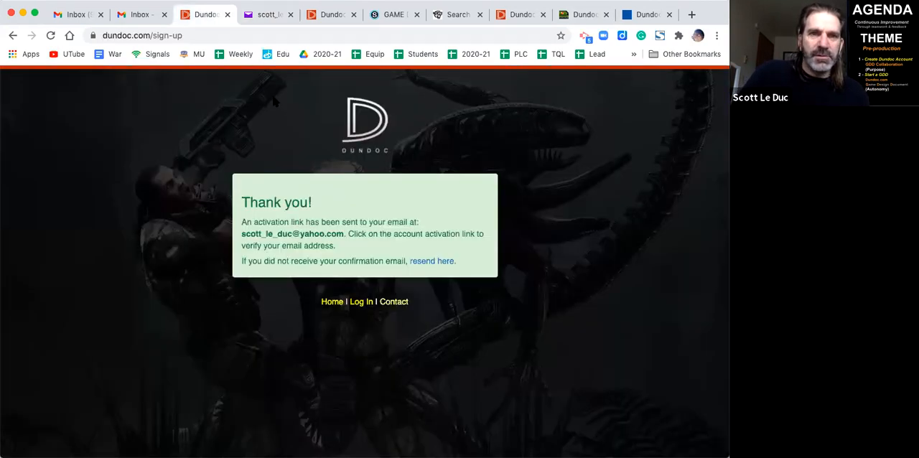
{"action": "left_click", "coordinate": [320, 14]}
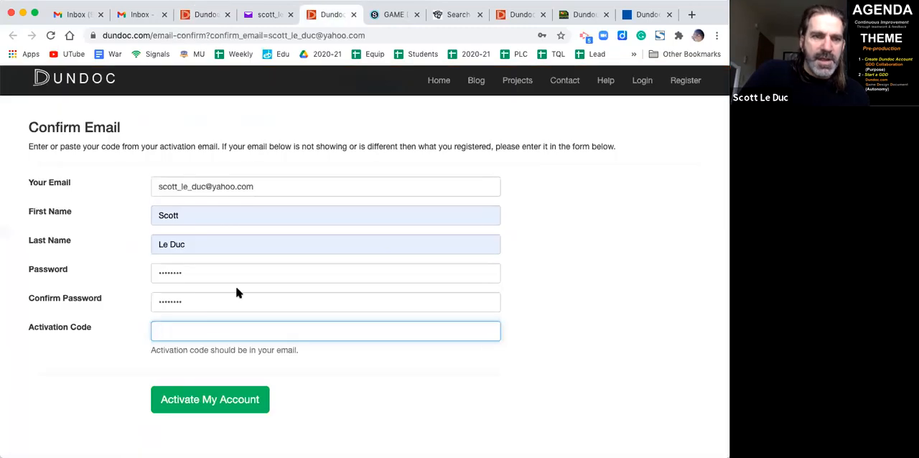
{"action": "key", "text": "super+v"}
{"action": "left_click", "coordinate": [205, 400]}
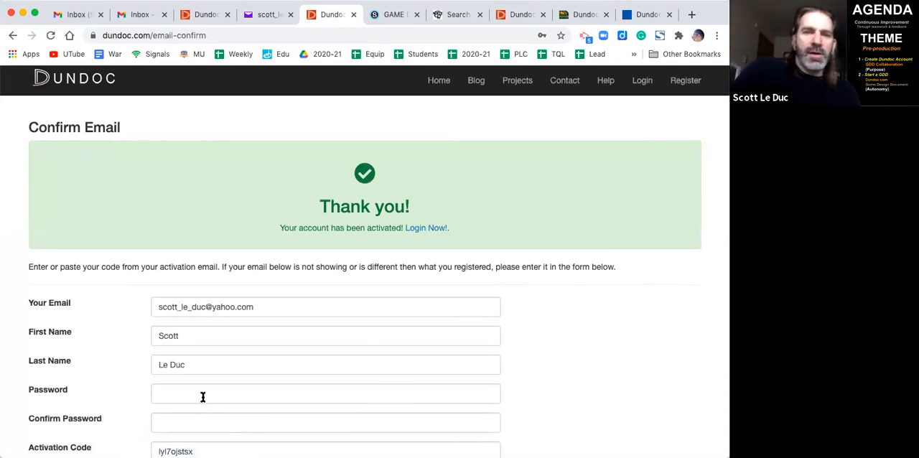
- Log in to the newly activated account, replacing the prefilled credentials with its e-mail address and password
{"action": "left_click", "coordinate": [426, 229]}
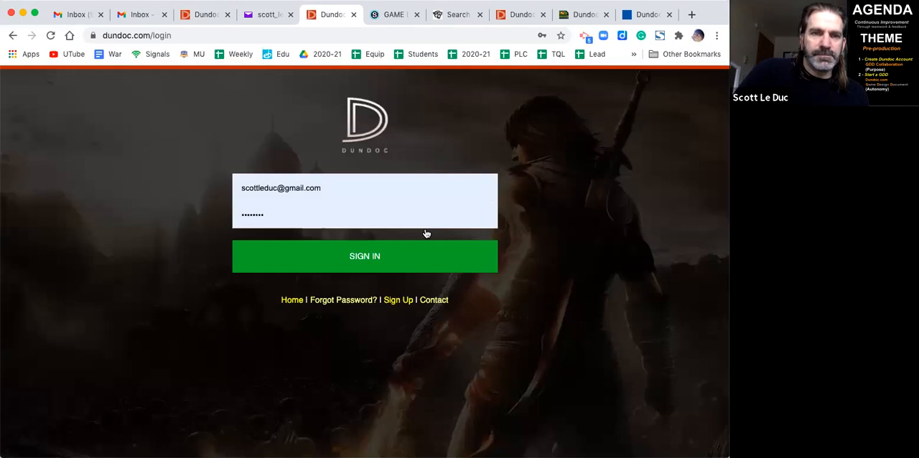
{"action": "left_click", "coordinate": [345, 187]}
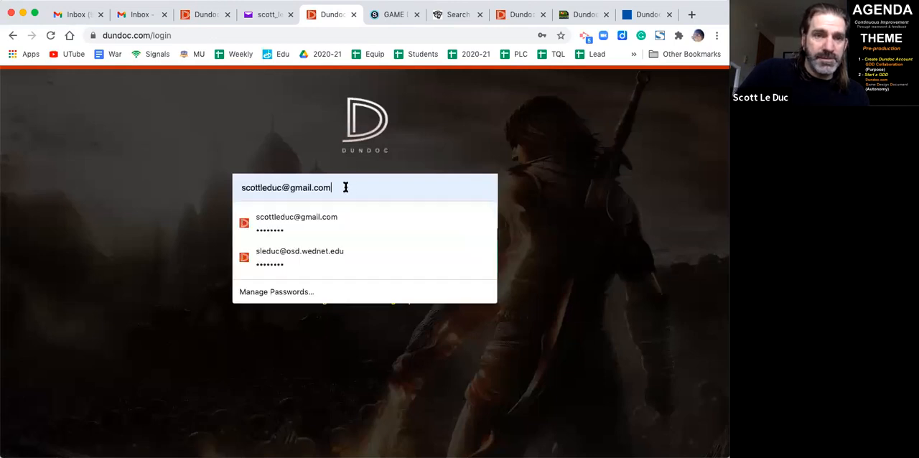
{"action": "left_click_drag", "start_coordinate": [345, 187], "coordinate": [227, 189]}
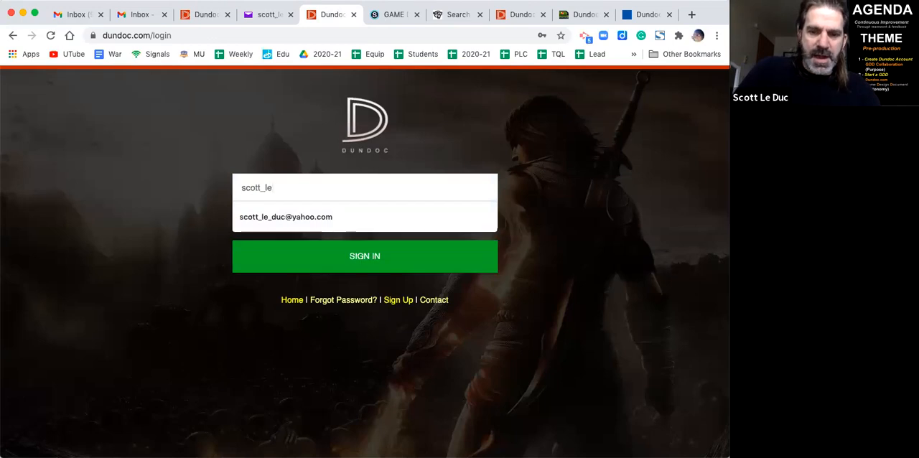
{"action": "left_click", "coordinate": [255, 215]}
{"action": "left_click_drag", "start_coordinate": [289, 211], "coordinate": [220, 214]}
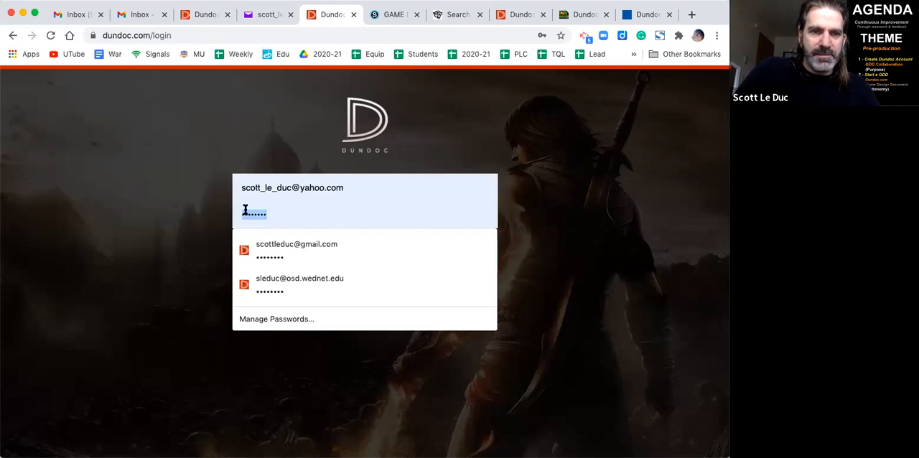
{"action": "left_click", "coordinate": [144, 222]}
{"action": "left_click", "coordinate": [354, 263]}
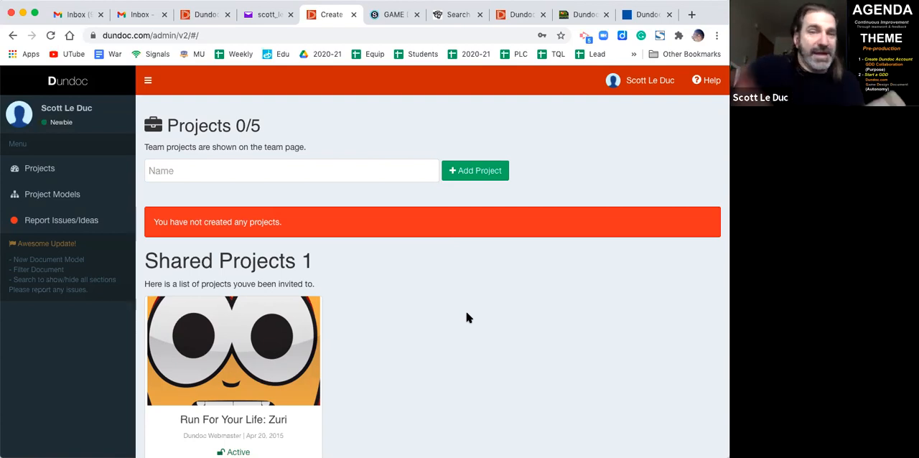
- Add a new project named "Revenge of Thingy"
{"action": "left_click", "coordinate": [373, 169]}
{"action": "type", "text": "Thungy"}
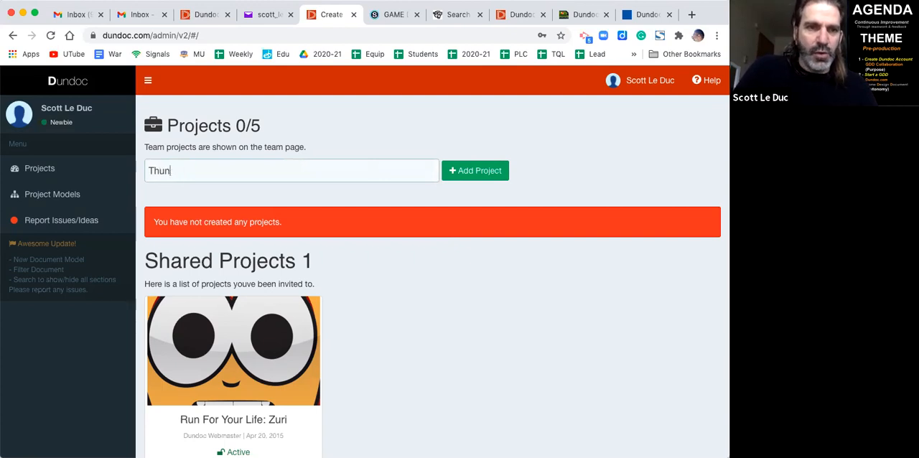
{"action": "key", "text": "BackSpace"}
{"action": "type", "text": "Revenge of Thingy"}
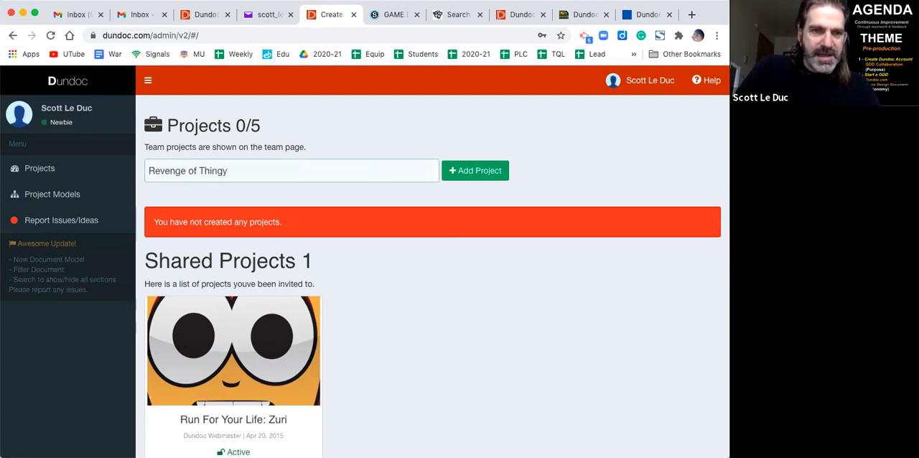
{"action": "left_click", "coordinate": [489, 170]}
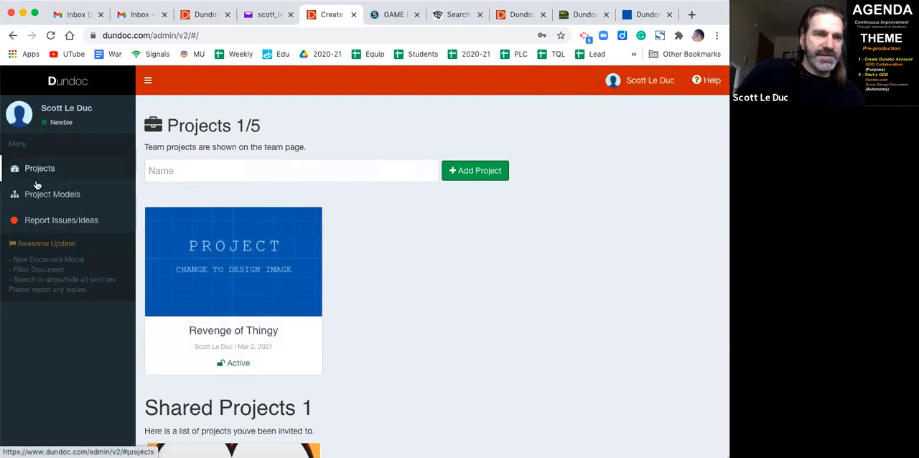
- Open the Revenge of Thingy project and view its public site page
{"action": "left_click", "coordinate": [226, 258]}
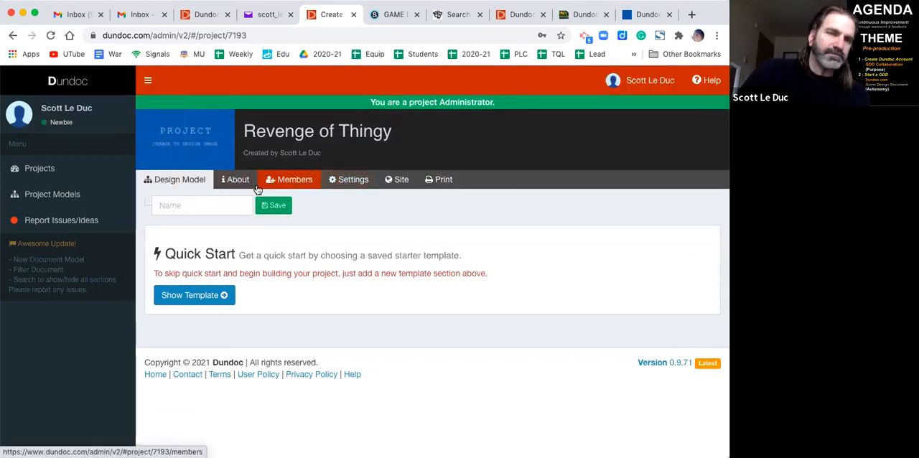
{"action": "left_click", "coordinate": [400, 180]}
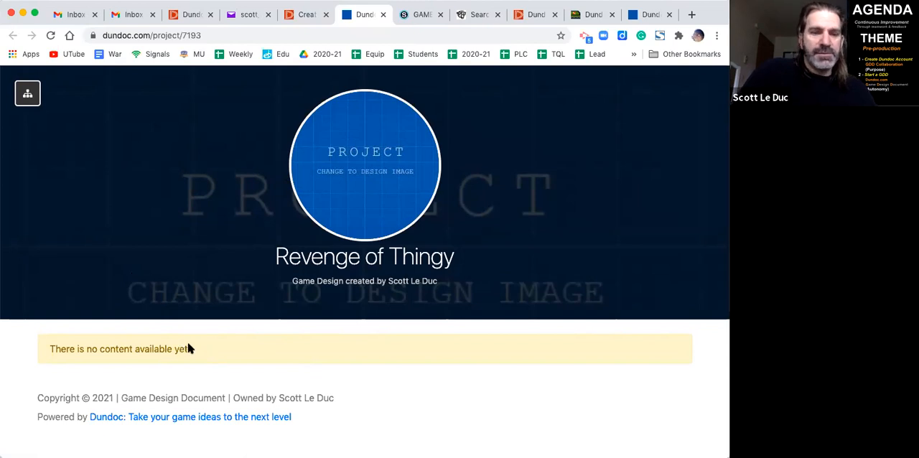
- Check the public site's section navigation and the project's Members page, returning to the project administration after viewing the site
{"action": "left_click", "coordinate": [28, 95]}
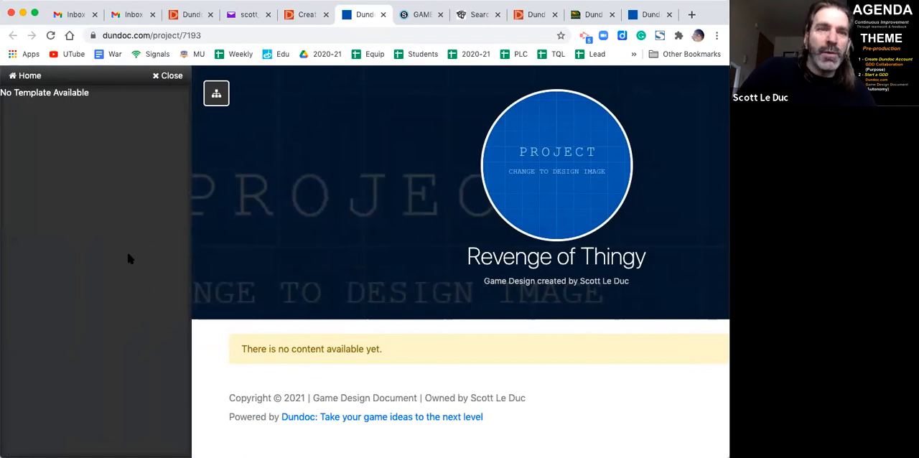
{"action": "key", "text": "super+w"}
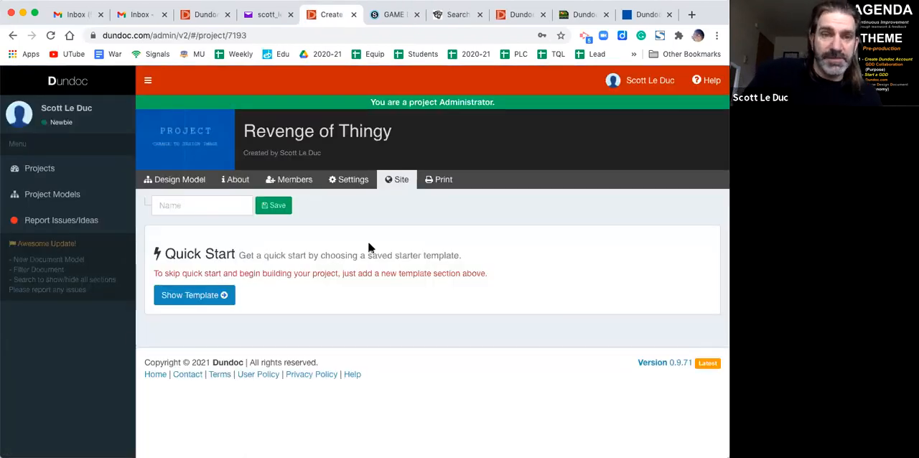
{"action": "left_click", "coordinate": [298, 179]}
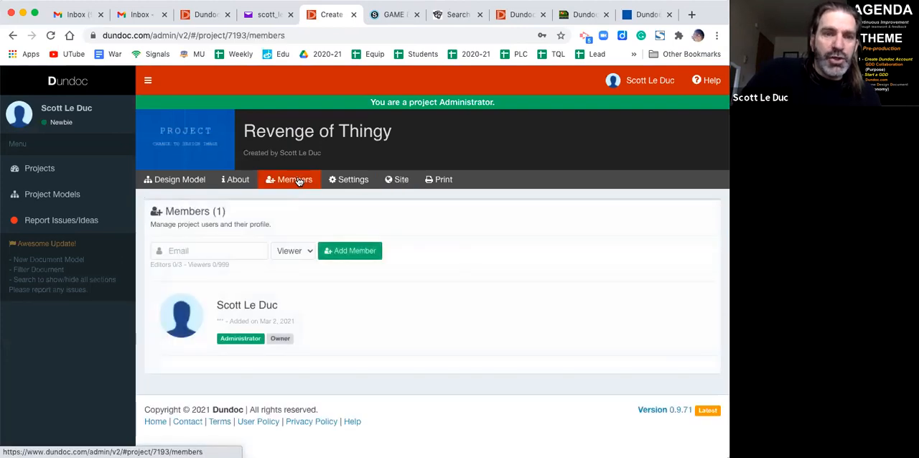
{"action": "left_click", "coordinate": [234, 250]}
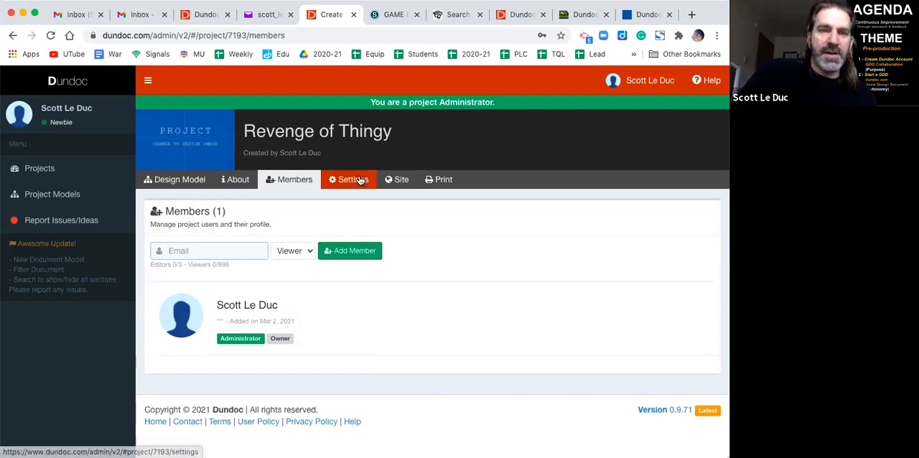
{"action": "left_click", "coordinate": [393, 180]}
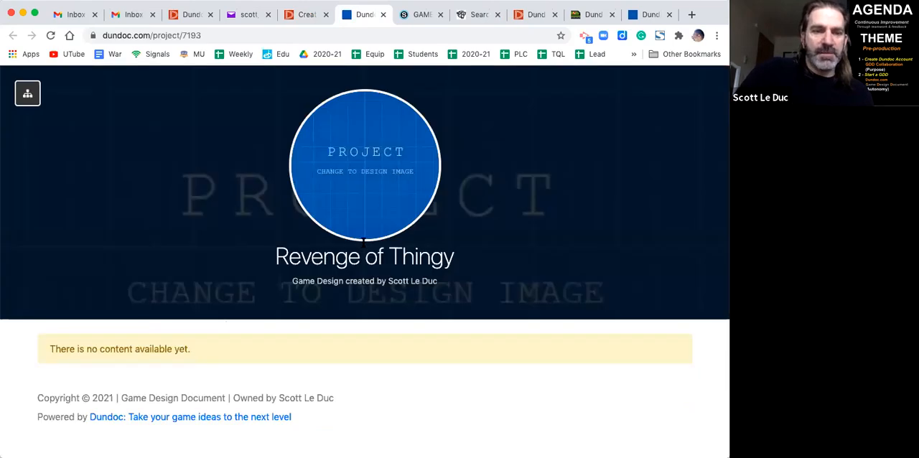
{"action": "key", "text": "super+w"}
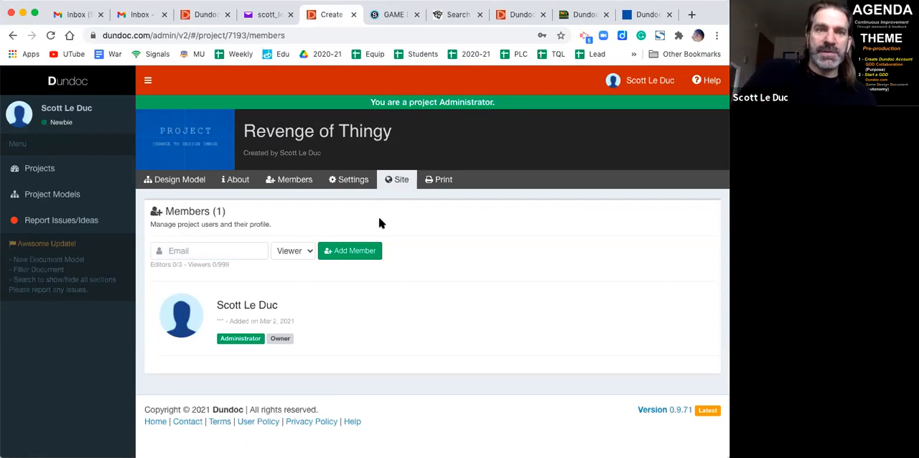
- Show the Quick Start templates in the design model and review the Advanced Starter outline
{"action": "left_click", "coordinate": [174, 183]}
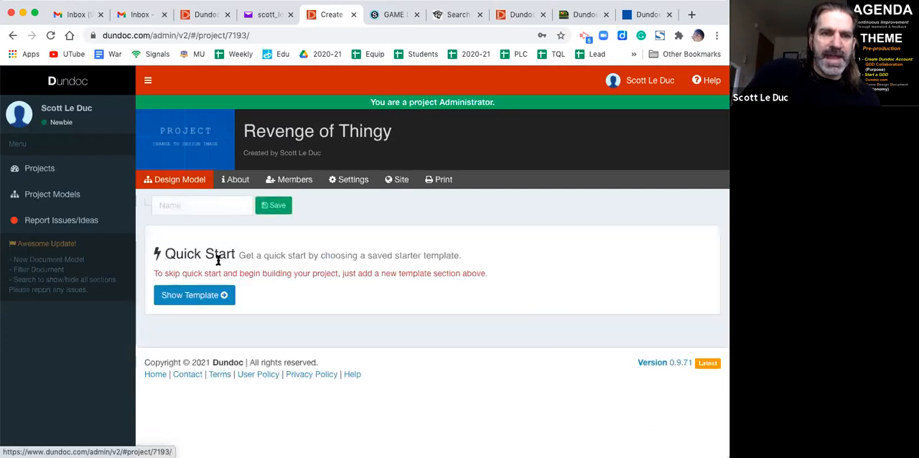
{"action": "left_click", "coordinate": [197, 298]}
{"action": "scroll", "coordinate": [523, 270], "scroll_direction": "down", "scroll_amount": 2}
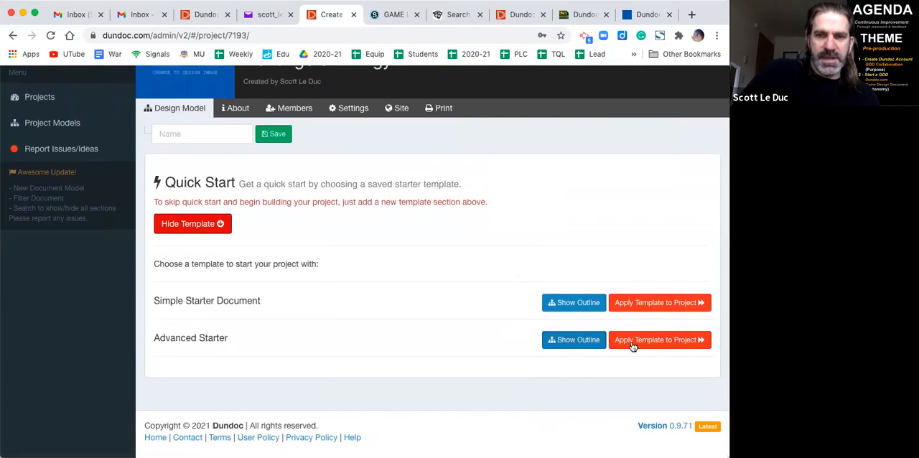
{"action": "left_click", "coordinate": [571, 343]}
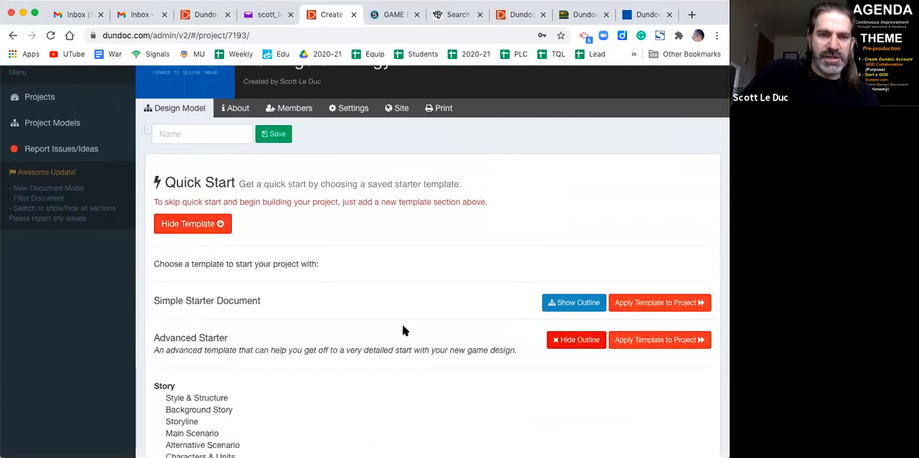
{"action": "scroll", "coordinate": [402, 326], "scroll_direction": "down", "scroll_amount": 5}
{"action": "scroll", "coordinate": [403, 330], "scroll_direction": "down", "scroll_amount": 7}
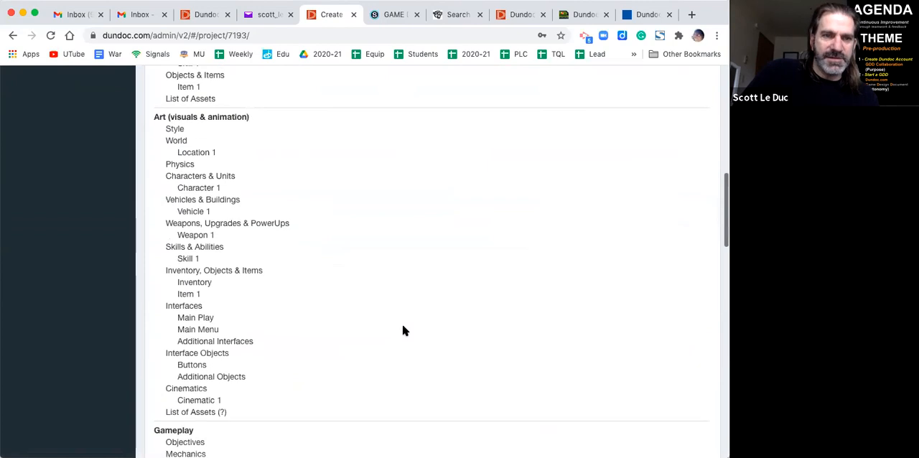
{"action": "scroll", "coordinate": [403, 330], "scroll_direction": "down", "scroll_amount": 5}
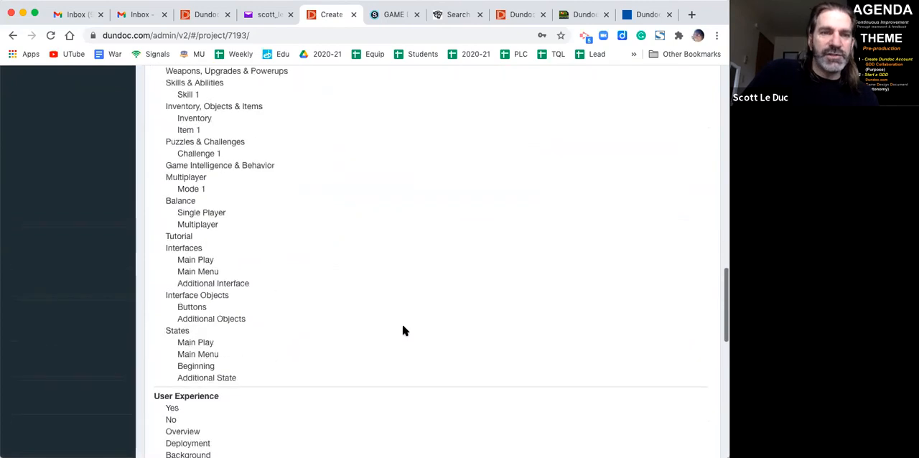
{"action": "scroll", "coordinate": [403, 330], "scroll_direction": "up", "scroll_amount": 20}
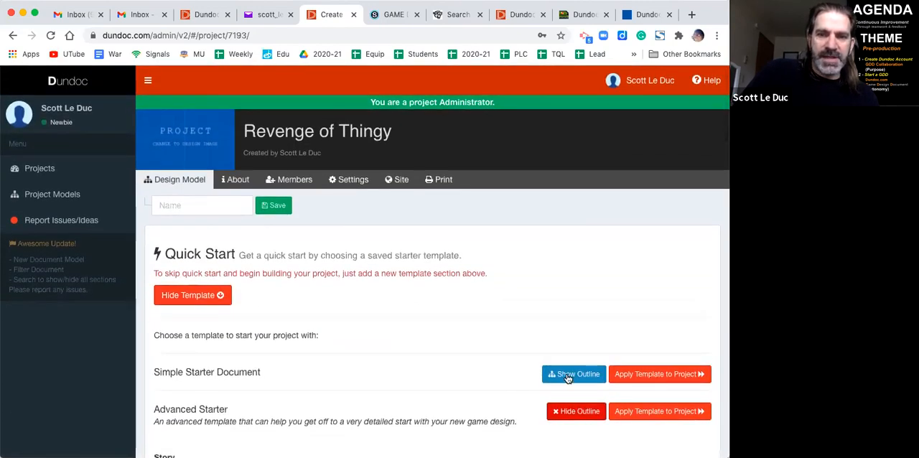
- Review the outline of the Simple Starter Document template
{"action": "left_click", "coordinate": [565, 374]}
{"action": "scroll", "coordinate": [499, 305], "scroll_direction": "down", "scroll_amount": 2}
{"action": "scroll", "coordinate": [499, 306], "scroll_direction": "down", "scroll_amount": 3}
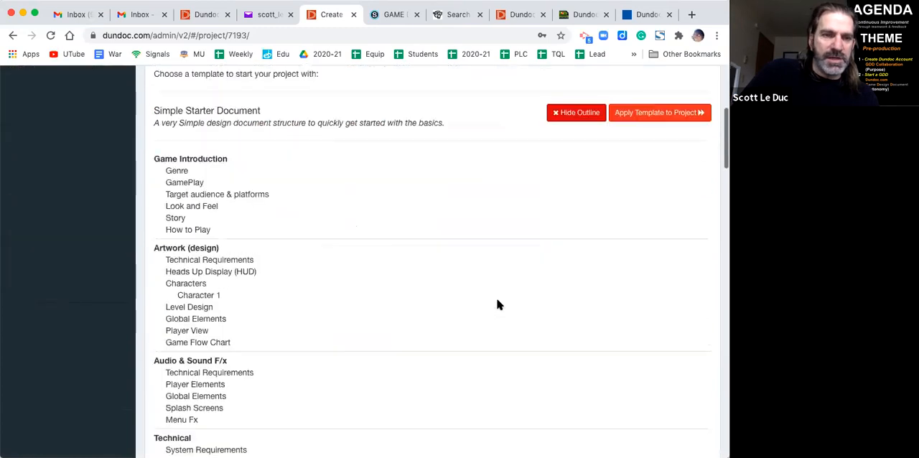
{"action": "scroll", "coordinate": [498, 305], "scroll_direction": "up", "scroll_amount": 3}
{"action": "scroll", "coordinate": [498, 305], "scroll_direction": "down", "scroll_amount": 1}
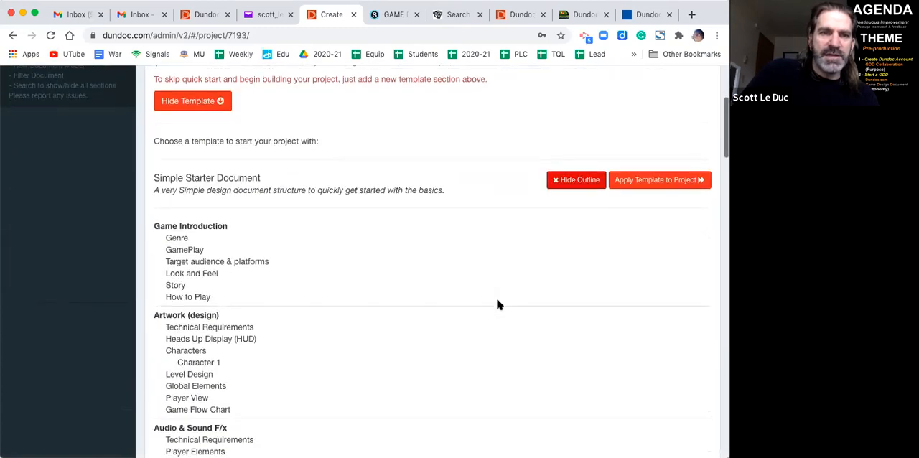
- Read the DunDoc GDD Sections post on the CapitalComTech site and return to its GDD search results
{"action": "left_click", "coordinate": [453, 14]}
{"action": "left_click", "coordinate": [150, 258]}
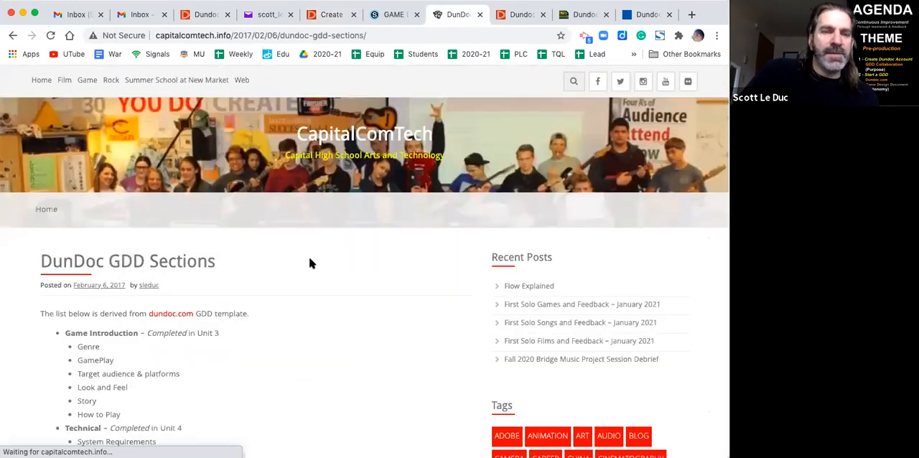
{"action": "scroll", "coordinate": [308, 259], "scroll_direction": "down", "scroll_amount": 6}
{"action": "scroll", "coordinate": [309, 256], "scroll_direction": "down", "scroll_amount": 2}
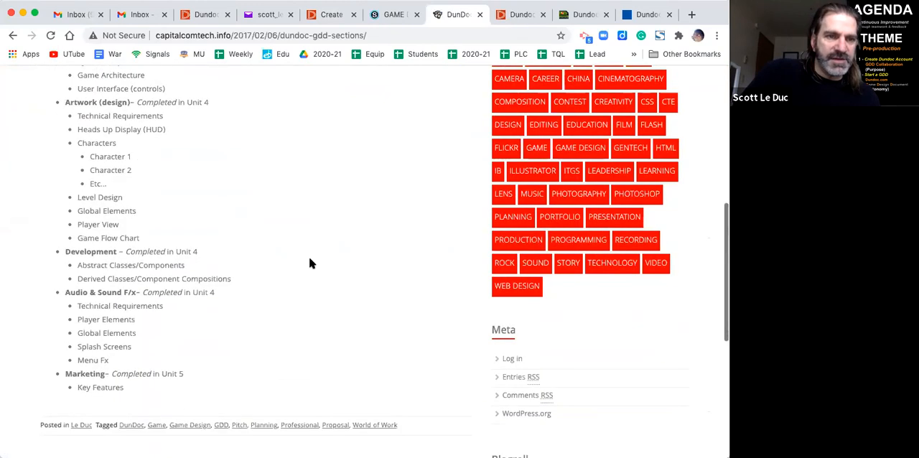
{"action": "scroll", "coordinate": [308, 256], "scroll_direction": "up", "scroll_amount": 4}
{"action": "scroll", "coordinate": [305, 244], "scroll_direction": "up", "scroll_amount": 3}
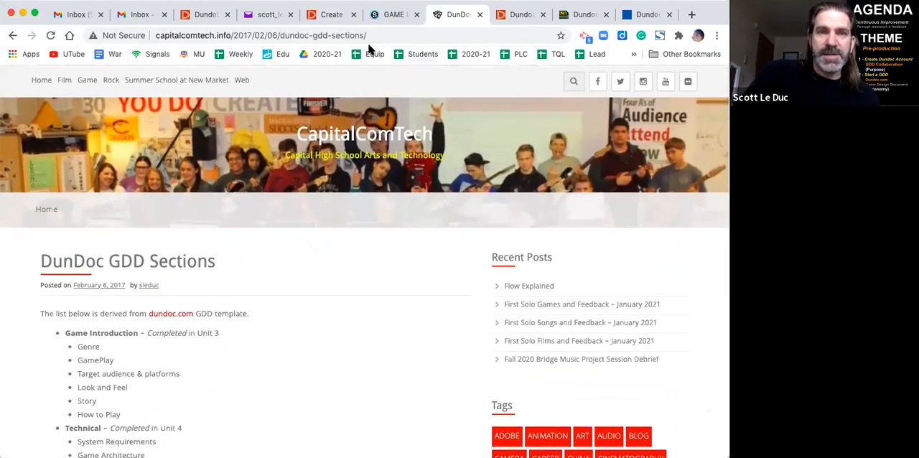
{"action": "left_click", "coordinate": [12, 35]}
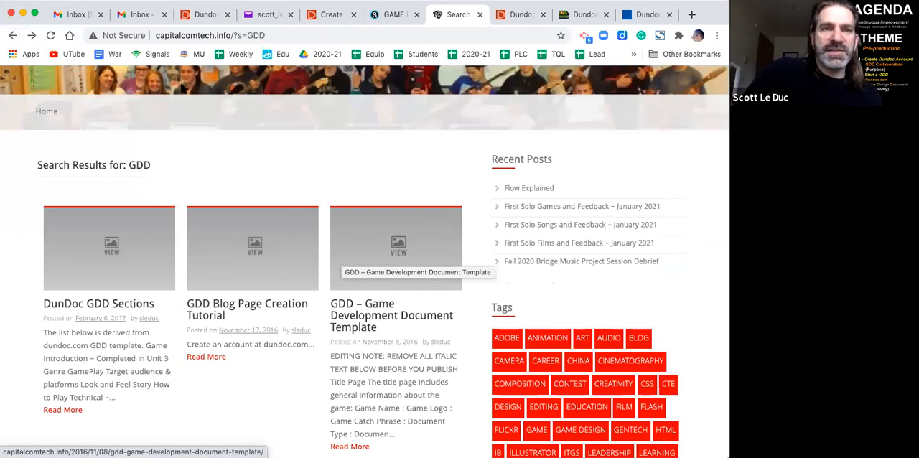
- Apply the Simple Starter Document template to the Revenge of Thingy project in Dundoc and look over the sections
{"action": "left_click", "coordinate": [324, 14]}
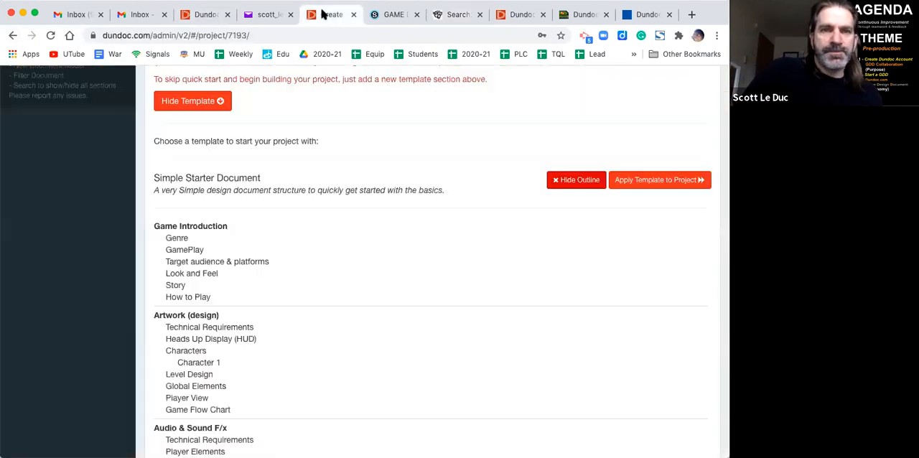
{"action": "scroll", "coordinate": [344, 261], "scroll_direction": "up", "scroll_amount": 3}
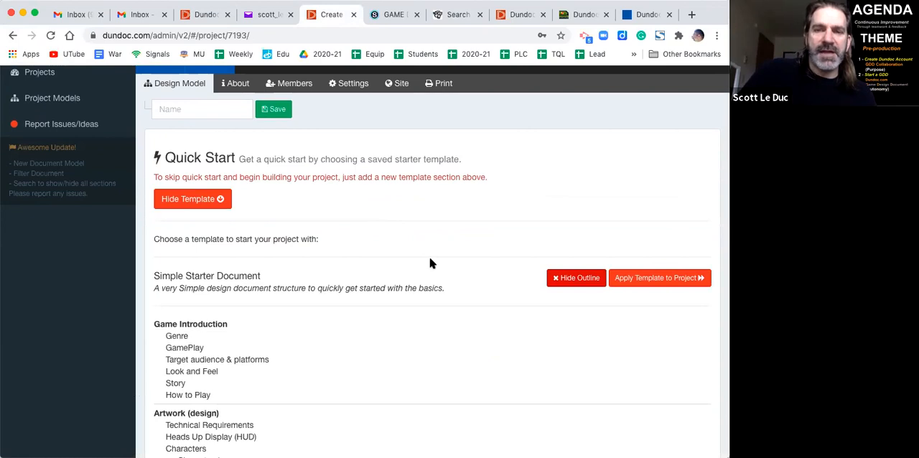
{"action": "left_click", "coordinate": [655, 273]}
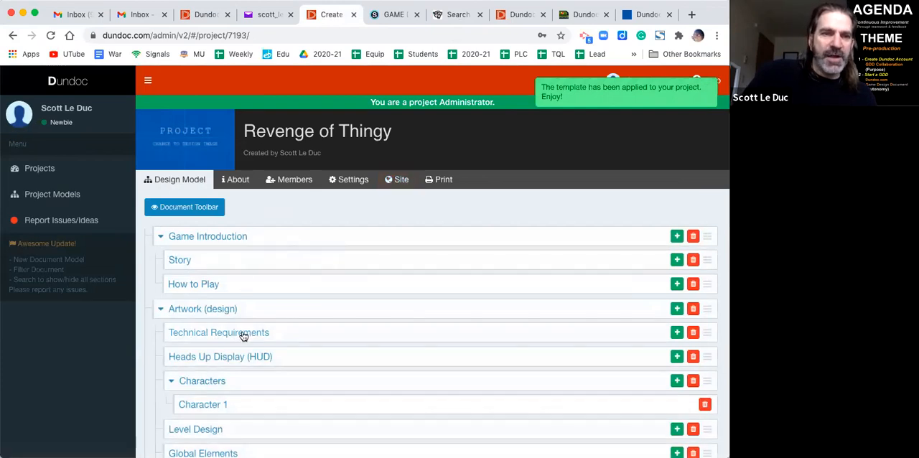
{"action": "scroll", "coordinate": [243, 336], "scroll_direction": "down", "scroll_amount": 3}
{"action": "scroll", "coordinate": [243, 334], "scroll_direction": "up", "scroll_amount": 3}
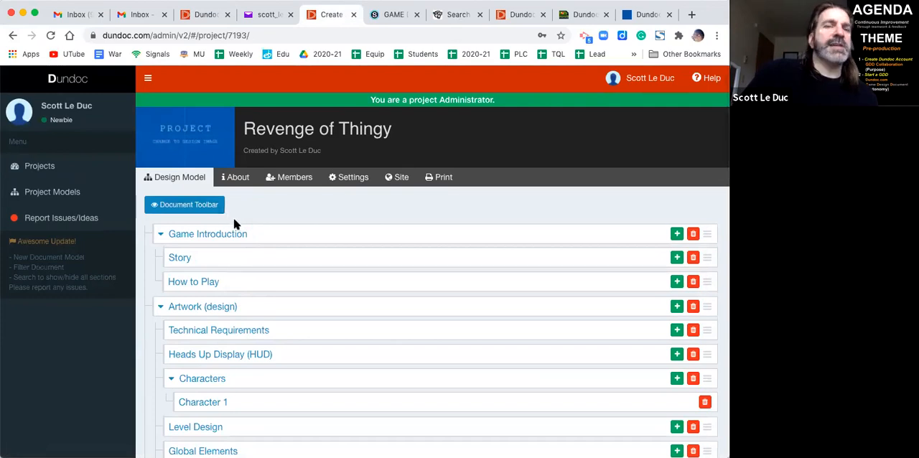
- View the project's public site page and its section navigation, then return to the design model
{"action": "left_click", "coordinate": [398, 178]}
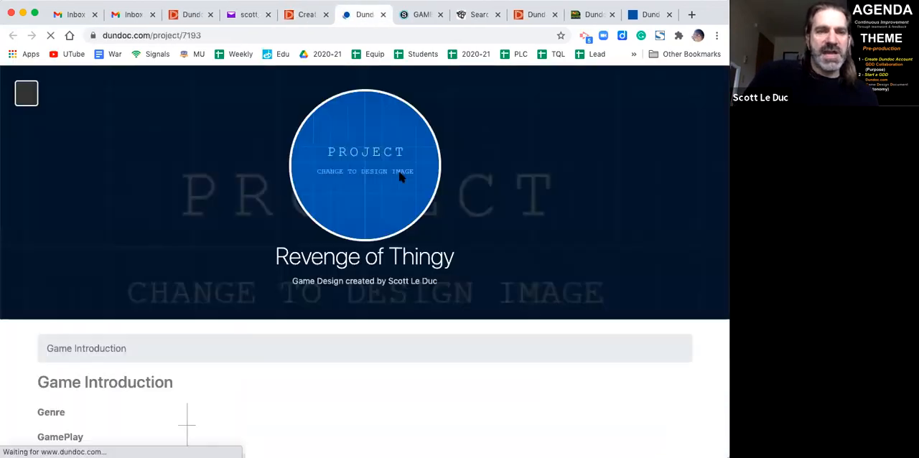
{"action": "scroll", "coordinate": [345, 303], "scroll_direction": "down", "scroll_amount": 3}
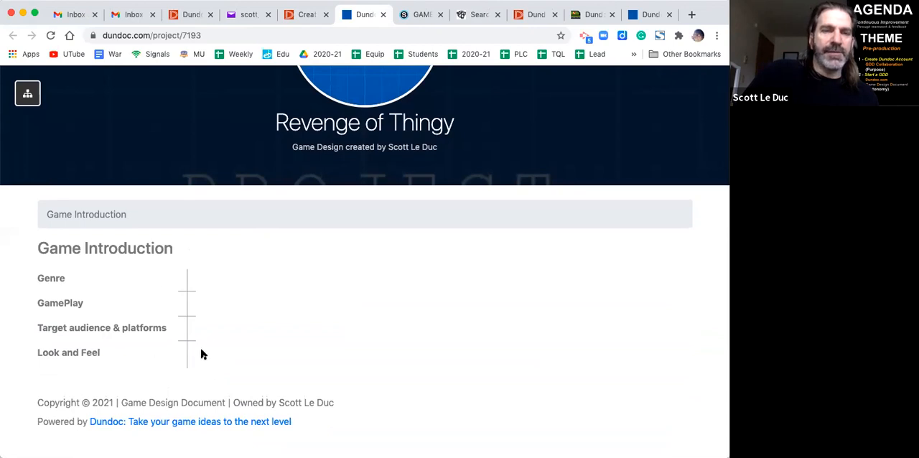
{"action": "scroll", "coordinate": [201, 352], "scroll_direction": "up", "scroll_amount": 3}
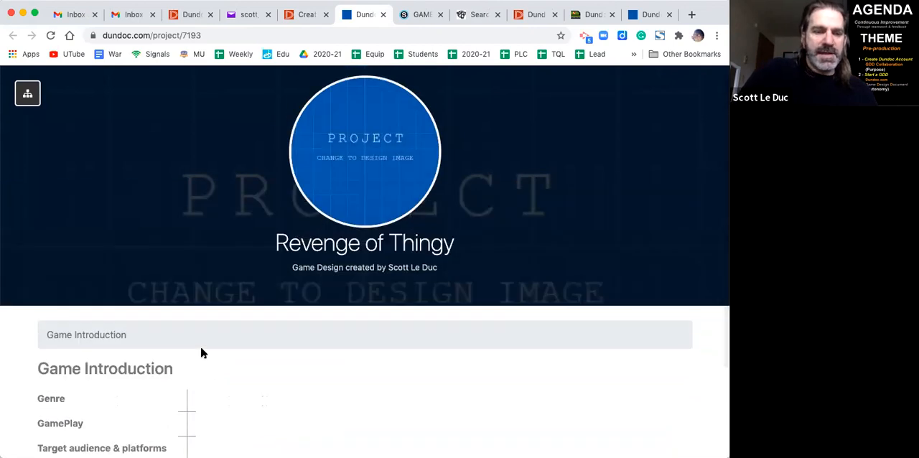
{"action": "left_click", "coordinate": [28, 94]}
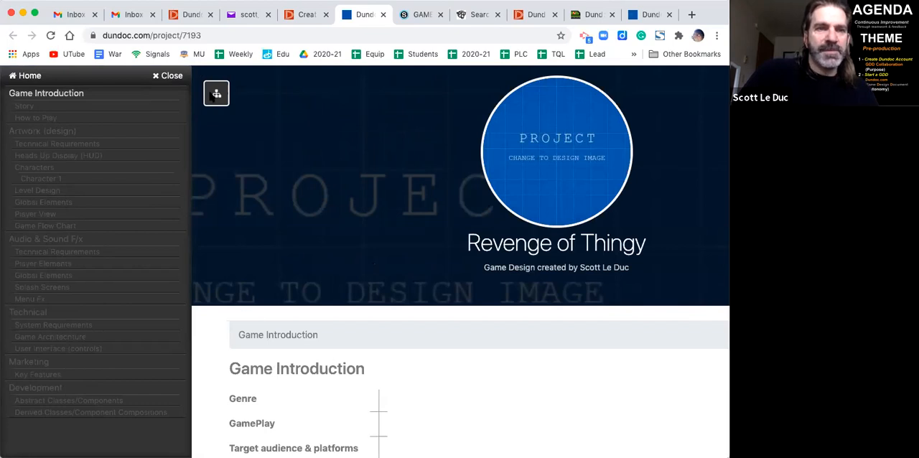
{"action": "left_click", "coordinate": [169, 75]}
{"action": "key", "text": "ctrl+shift+Tab"}
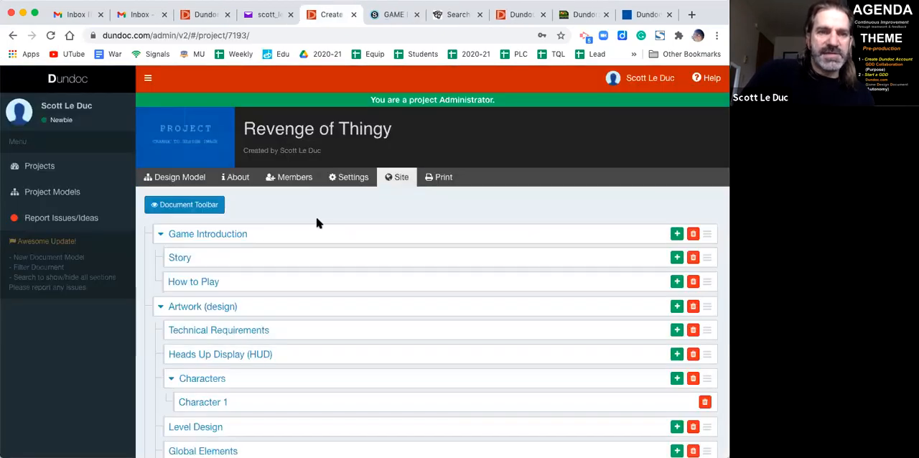
- Open the content of the Game Introduction section for editing
{"action": "left_click", "coordinate": [235, 240]}
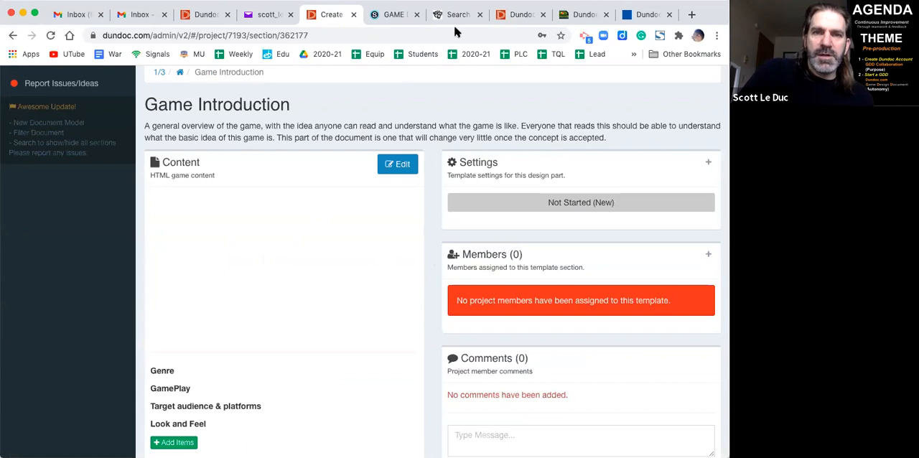
{"action": "left_click", "coordinate": [399, 162]}
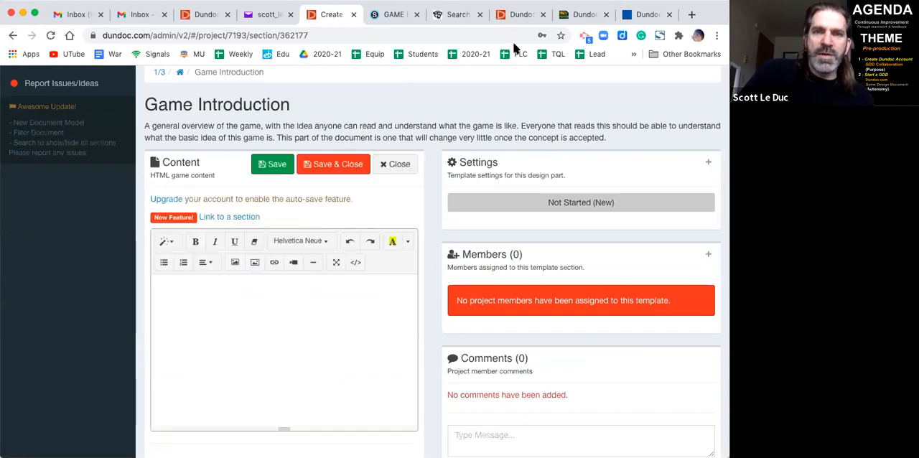
- Examine the Game Introduction and How to Play sections of the Tank Arena document as an example
{"action": "left_click", "coordinate": [578, 13]}
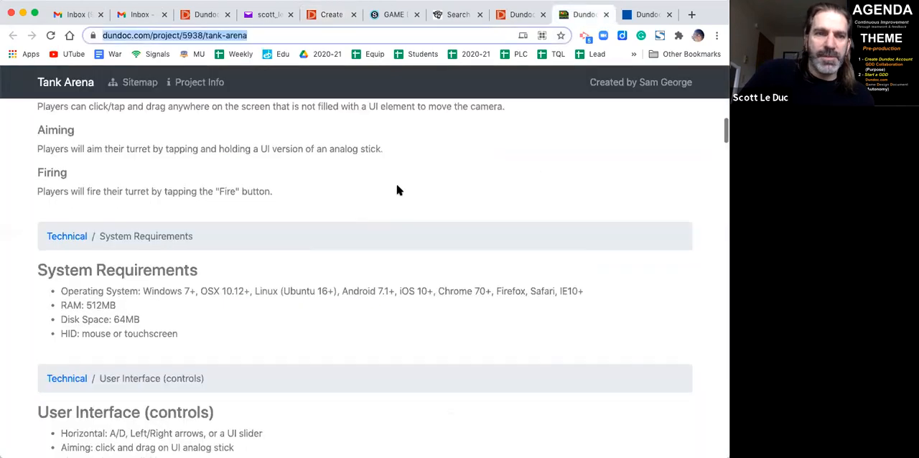
{"action": "scroll", "coordinate": [396, 186], "scroll_direction": "down", "scroll_amount": 5}
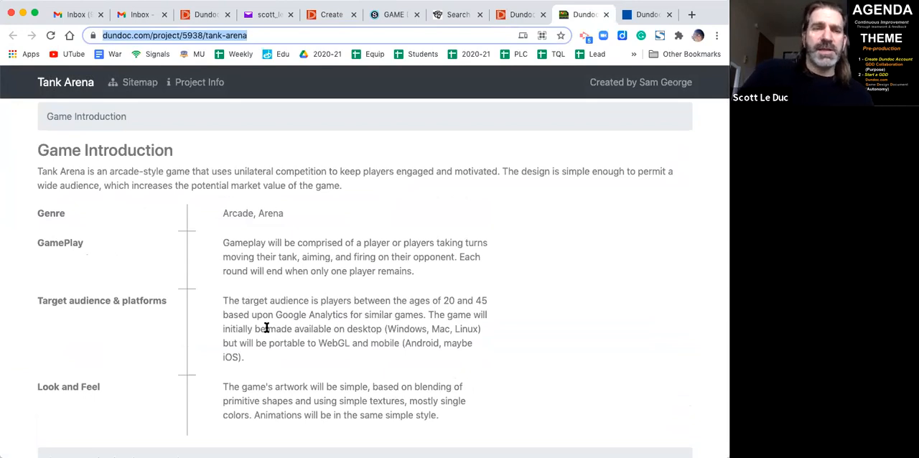
{"action": "scroll", "coordinate": [266, 328], "scroll_direction": "down", "scroll_amount": 6}
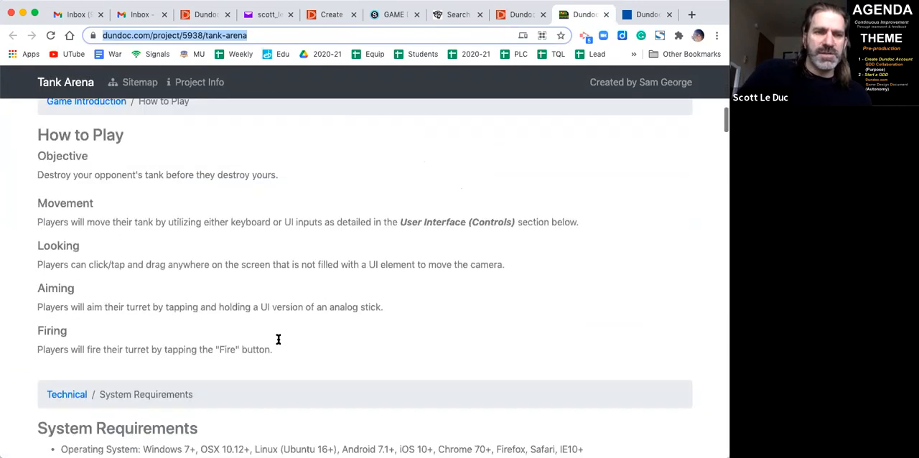
{"action": "scroll", "coordinate": [280, 342], "scroll_direction": "up", "scroll_amount": 10}
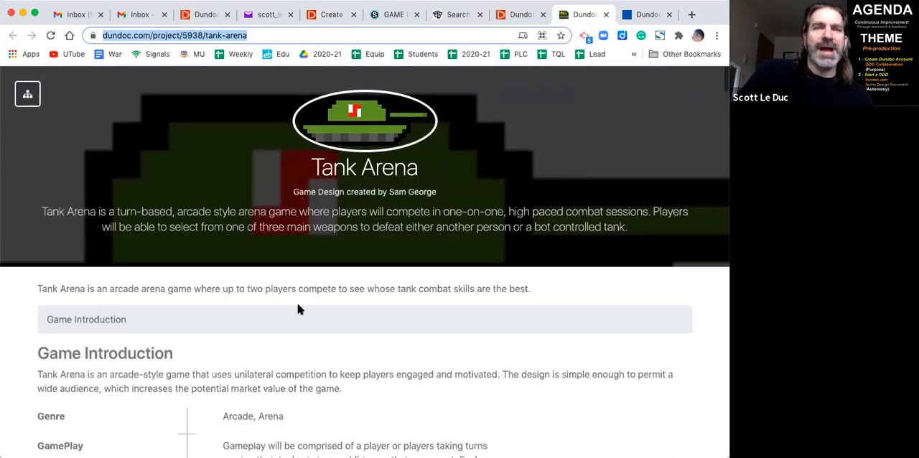
- Return to the Revenge of Thingy project, enter and copy "Text goes here..." as Game Introduction content, and save and close it
{"action": "left_click", "coordinate": [331, 14]}
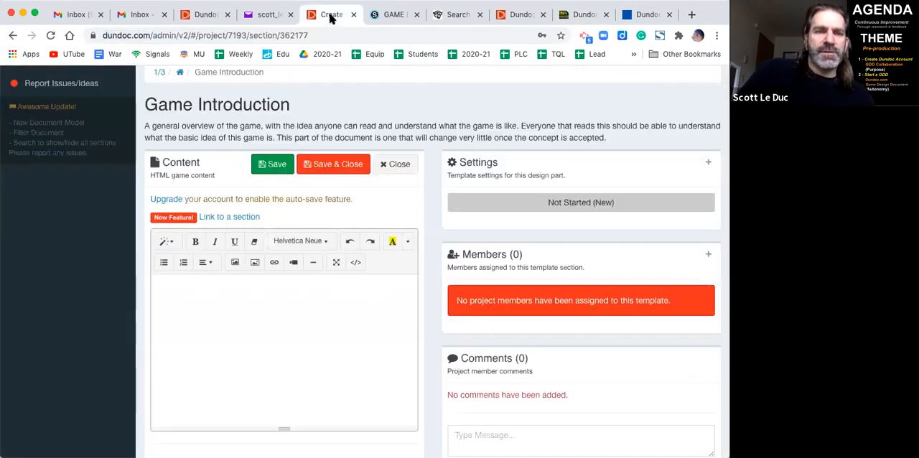
{"action": "left_click", "coordinate": [250, 312]}
{"action": "type", "text": "Text goes here..."}
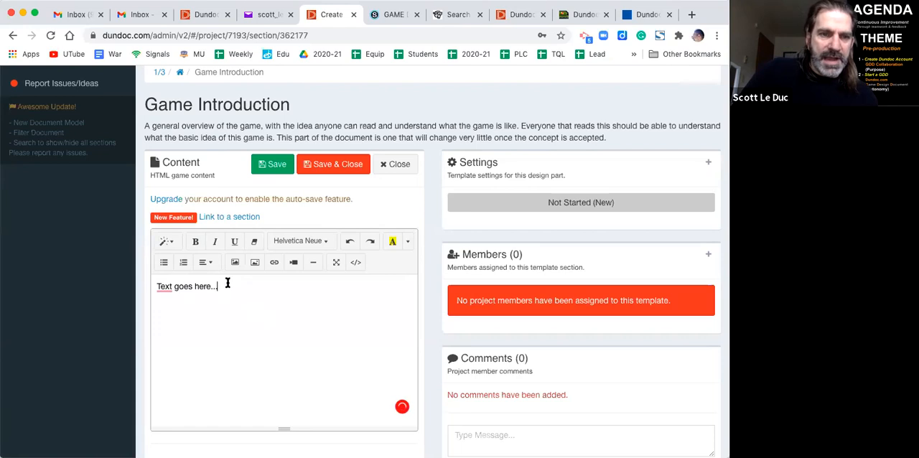
{"action": "left_click_drag", "start_coordinate": [227, 283], "coordinate": [144, 287]}
{"action": "key", "text": "super+c"}
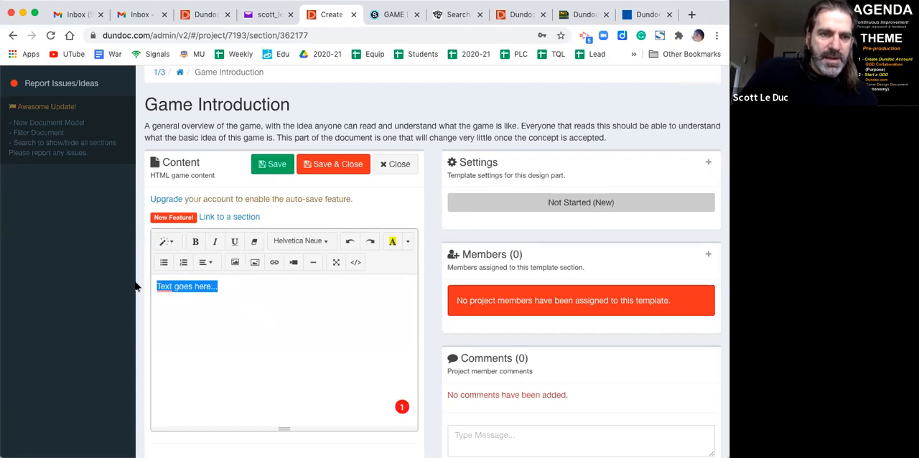
{"action": "left_click", "coordinate": [293, 313]}
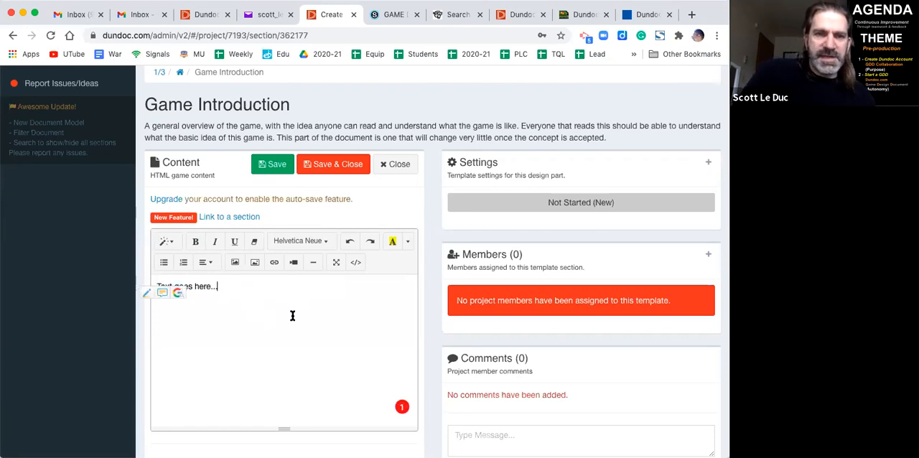
{"action": "left_click", "coordinate": [332, 168]}
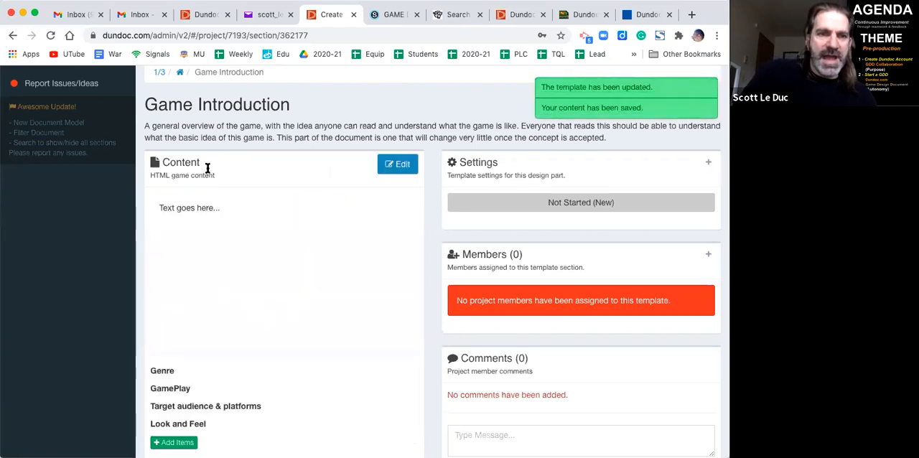
- Fill in the Genre item of the Game Introduction with "Slide scroller..." and save the item
{"action": "scroll", "coordinate": [211, 279], "scroll_direction": "down", "scroll_amount": 2}
{"action": "left_click", "coordinate": [168, 309]}
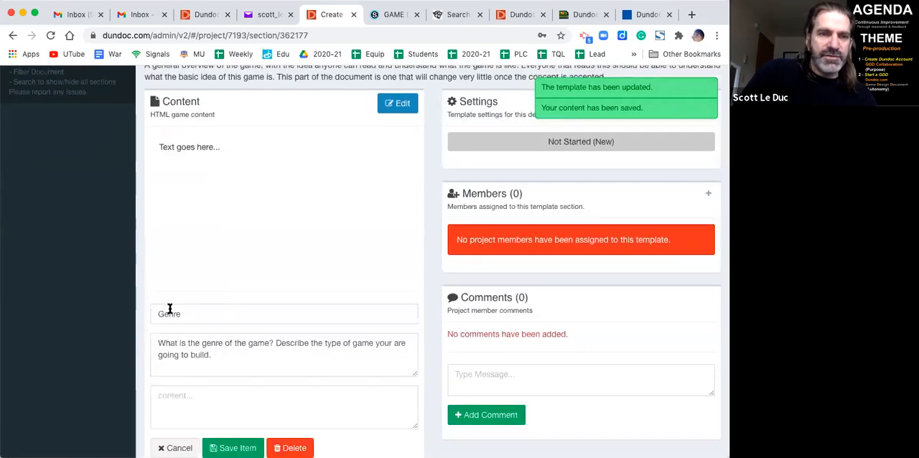
{"action": "scroll", "coordinate": [225, 327], "scroll_direction": "down", "scroll_amount": 3}
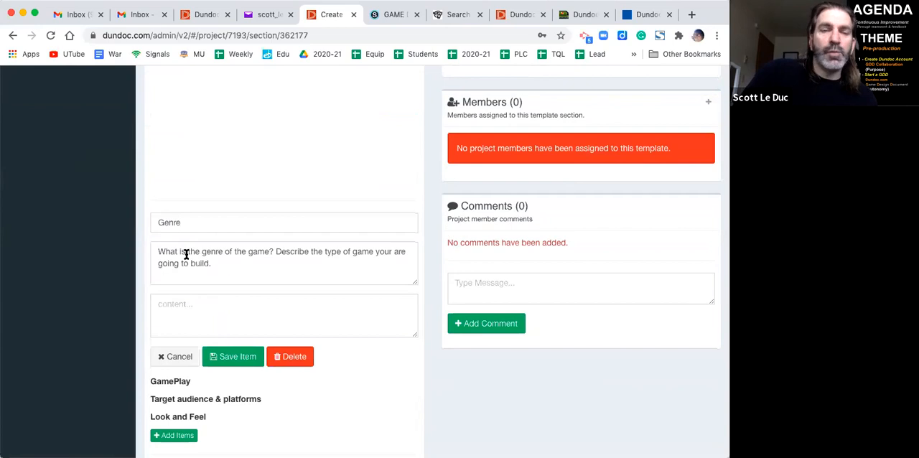
{"action": "left_click", "coordinate": [200, 300]}
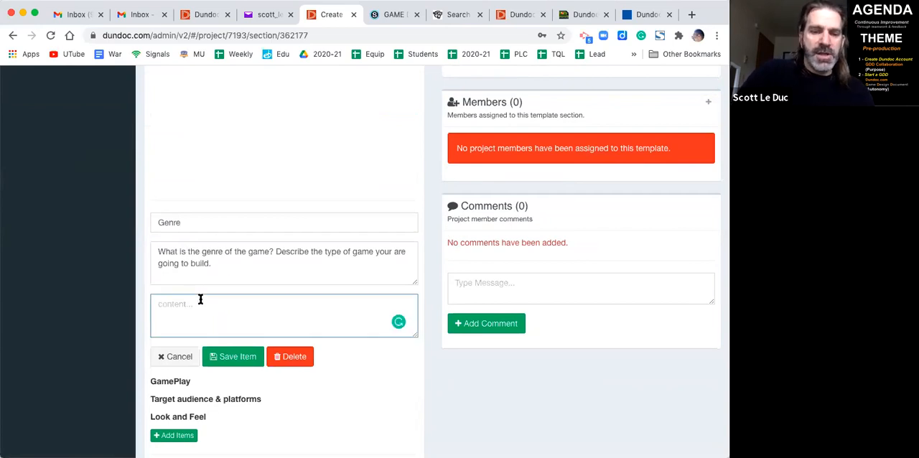
{"action": "type", "text": "Slide scroller..."}
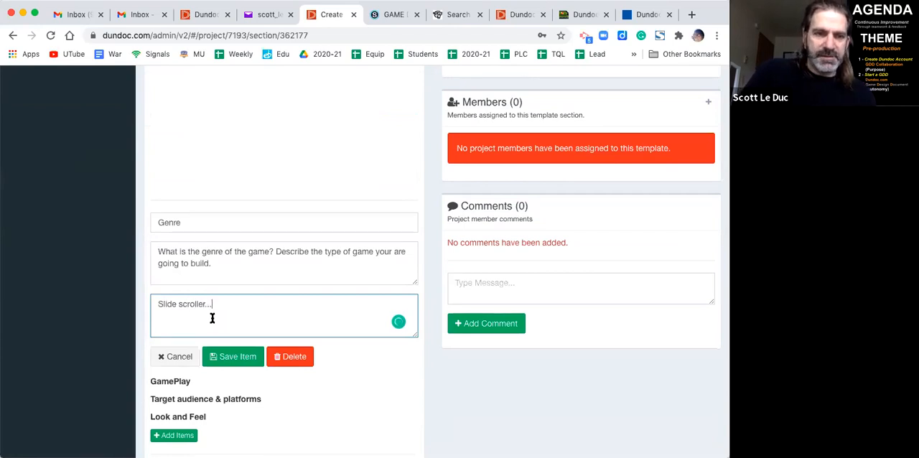
{"action": "left_click", "coordinate": [237, 356]}
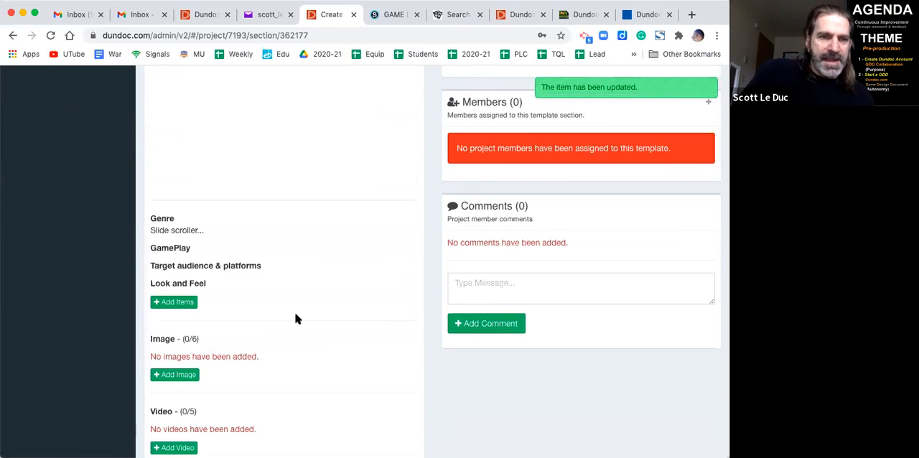
- Paste "Text goes here..." as the content of the GamePlay item and save it
{"action": "left_click", "coordinate": [183, 247]}
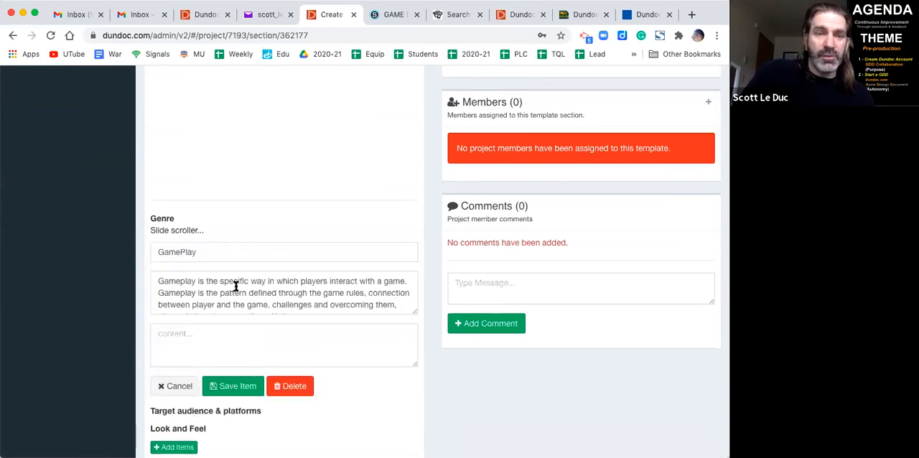
{"action": "left_click", "coordinate": [213, 342]}
{"action": "key", "text": "super+v"}
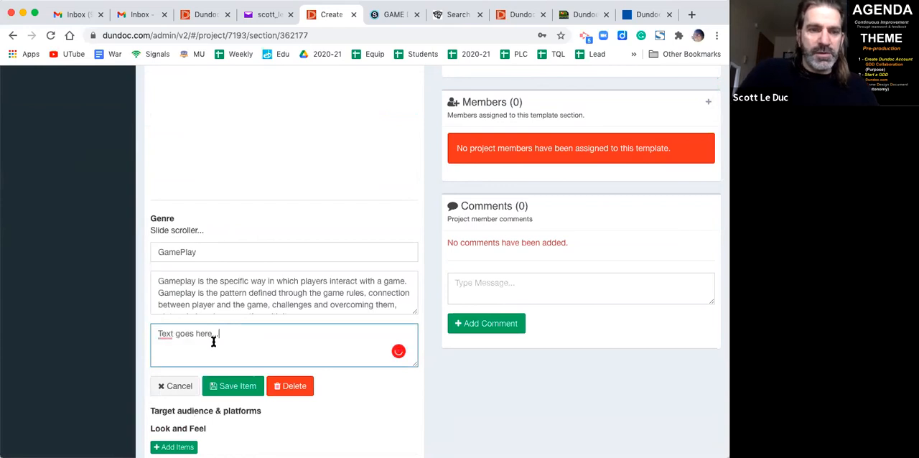
{"action": "left_click", "coordinate": [232, 387]}
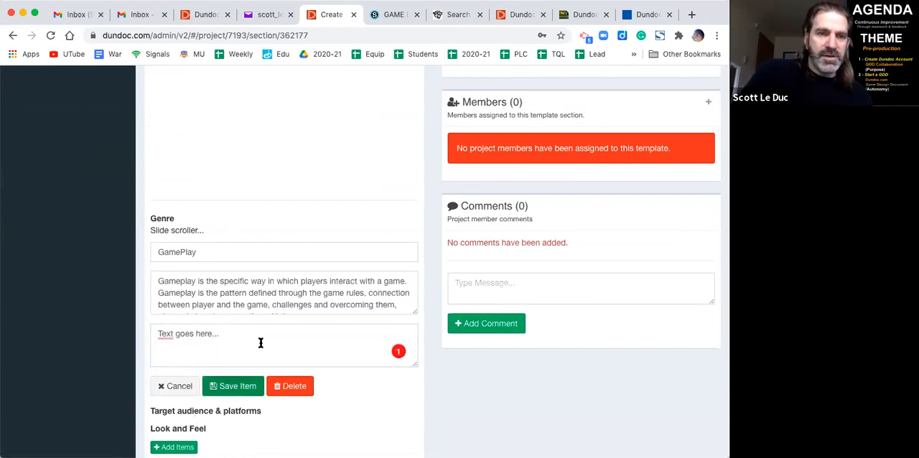
- Paste "Text goes here..." as the content of the Target audience & platforms item and save it
{"action": "scroll", "coordinate": [259, 342], "scroll_direction": "down", "scroll_amount": 1}
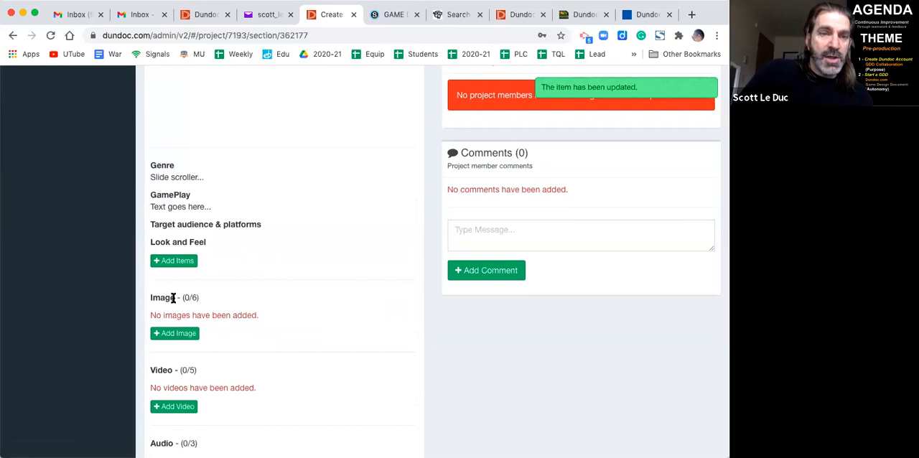
{"action": "left_click", "coordinate": [194, 224]}
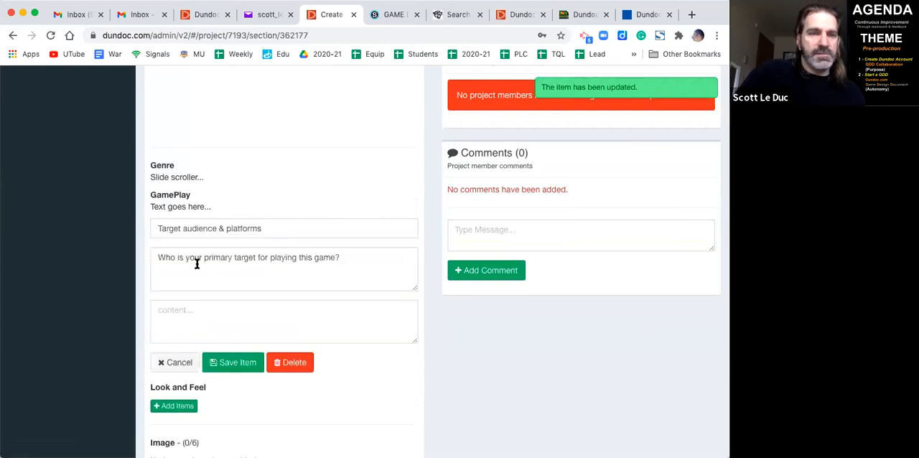
{"action": "left_click", "coordinate": [200, 322]}
{"action": "key", "text": "super+v"}
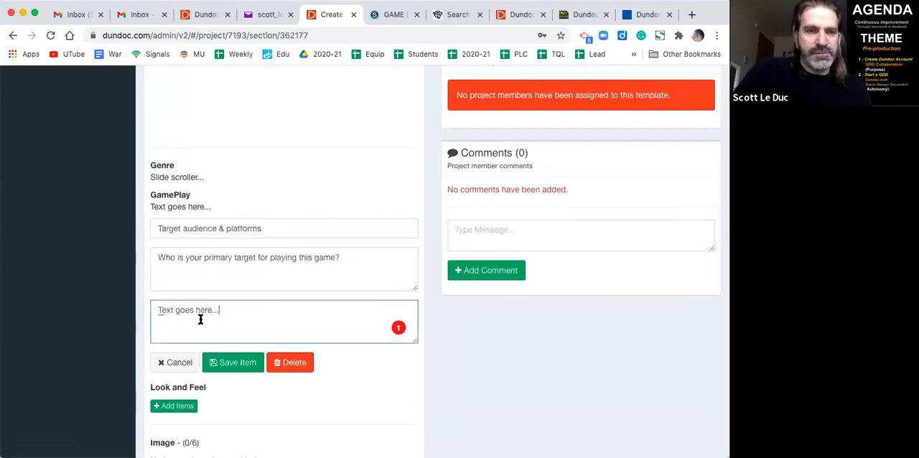
{"action": "left_click", "coordinate": [244, 373]}
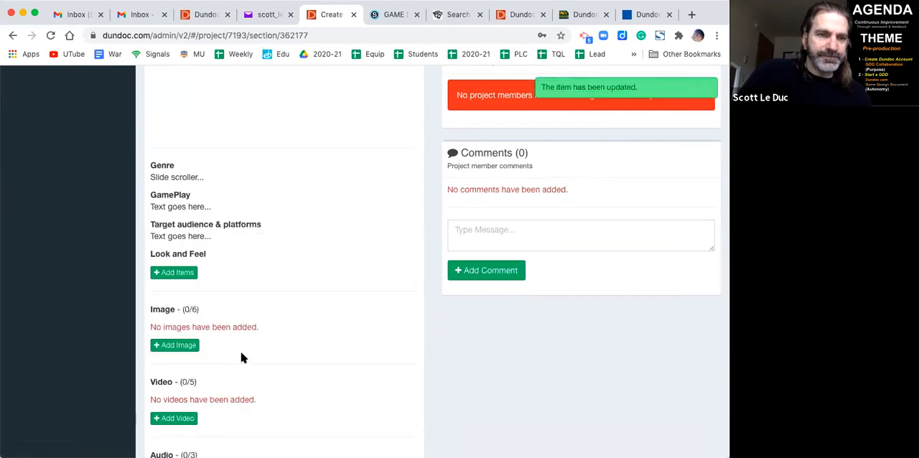
- Paste "Text goes here..." as the content of the Look and Feel item and save it
{"action": "scroll", "coordinate": [242, 359], "scroll_direction": "down", "scroll_amount": 2}
{"action": "left_click", "coordinate": [186, 172]}
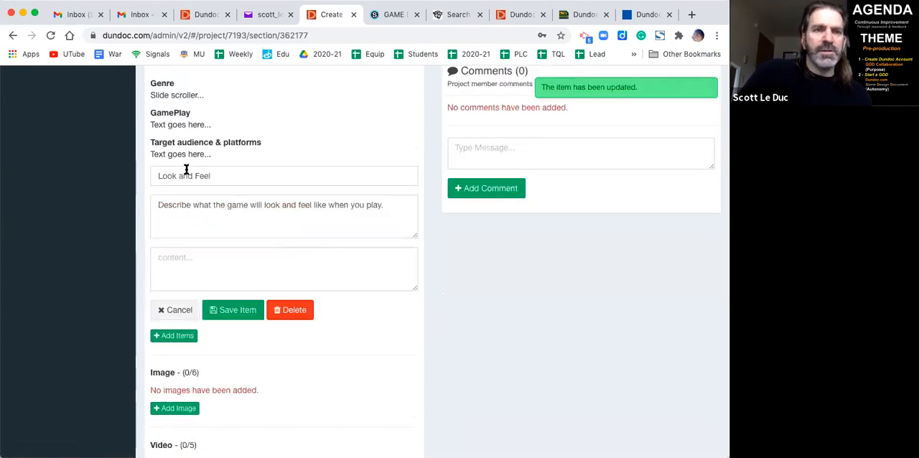
{"action": "left_click", "coordinate": [197, 255]}
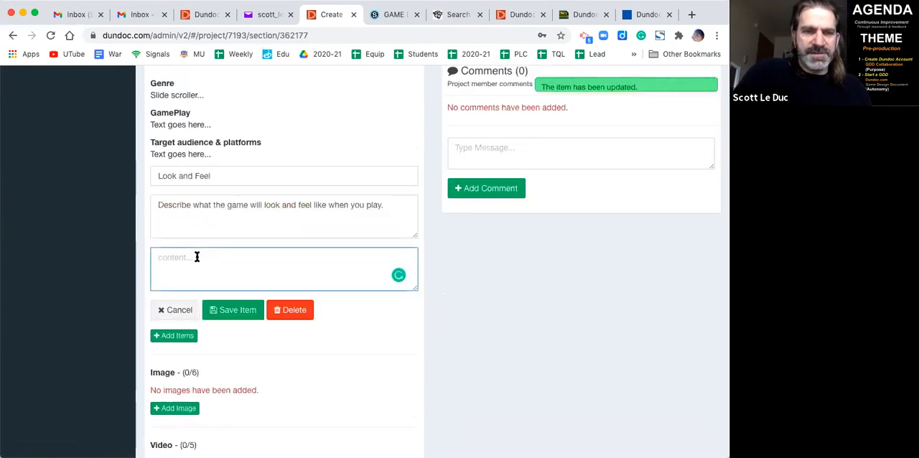
{"action": "key", "text": "super+v"}
{"action": "left_click", "coordinate": [236, 310]}
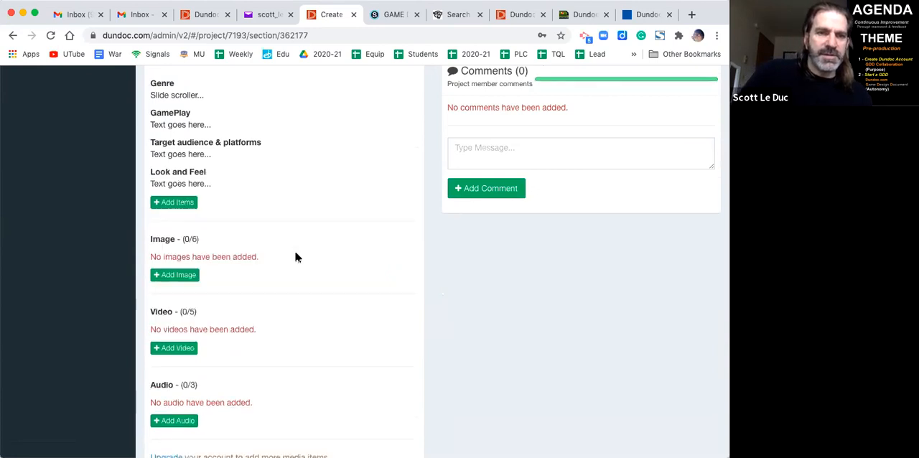
- View the Game Introduction entries on the project's public site page, then close it and return to the section editor
{"action": "scroll", "coordinate": [296, 257], "scroll_direction": "up", "scroll_amount": 10}
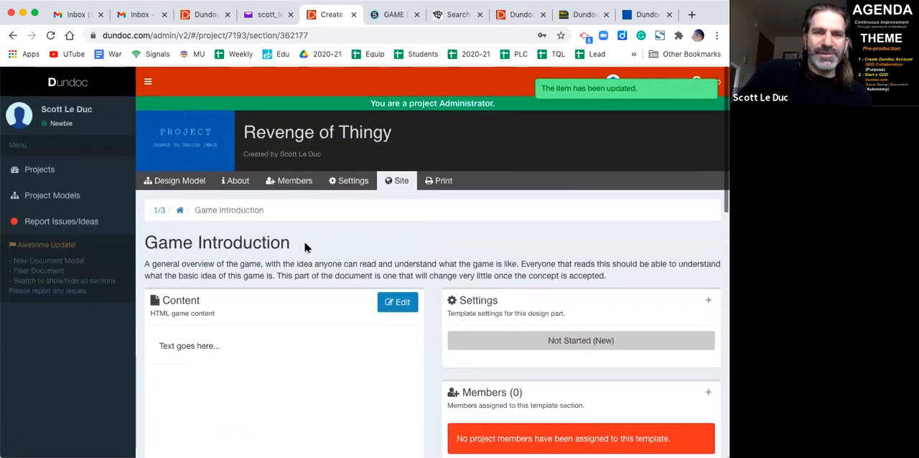
{"action": "left_click", "coordinate": [396, 179]}
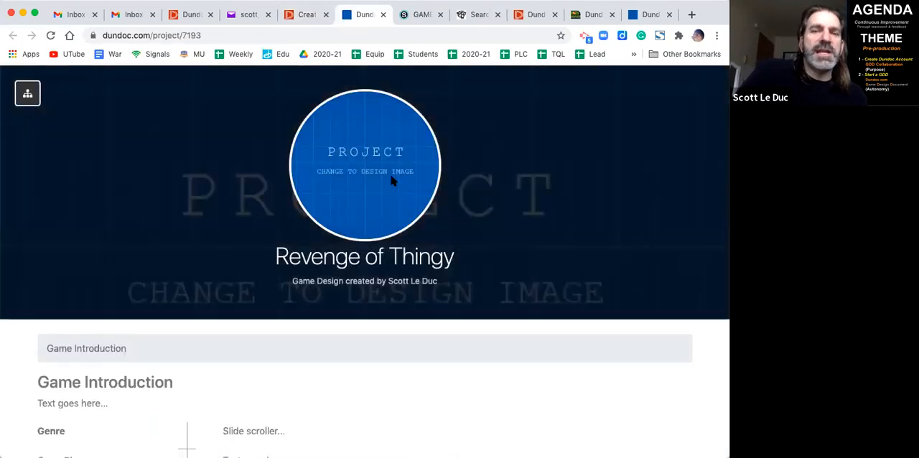
{"action": "scroll", "coordinate": [391, 181], "scroll_direction": "down", "scroll_amount": 3}
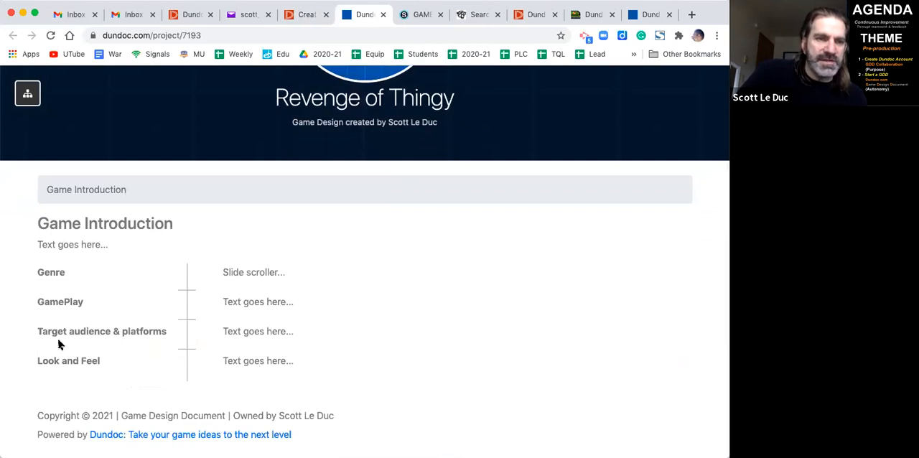
{"action": "scroll", "coordinate": [277, 222], "scroll_direction": "up", "scroll_amount": 4}
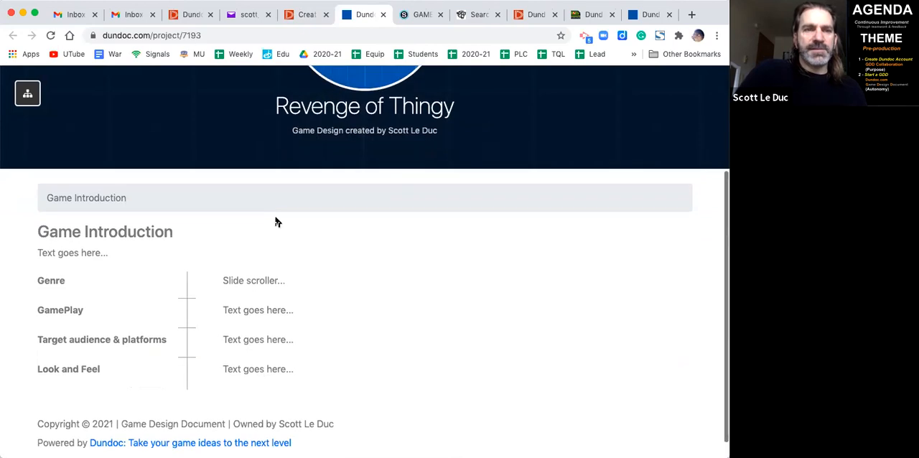
{"action": "key", "text": "super+w"}
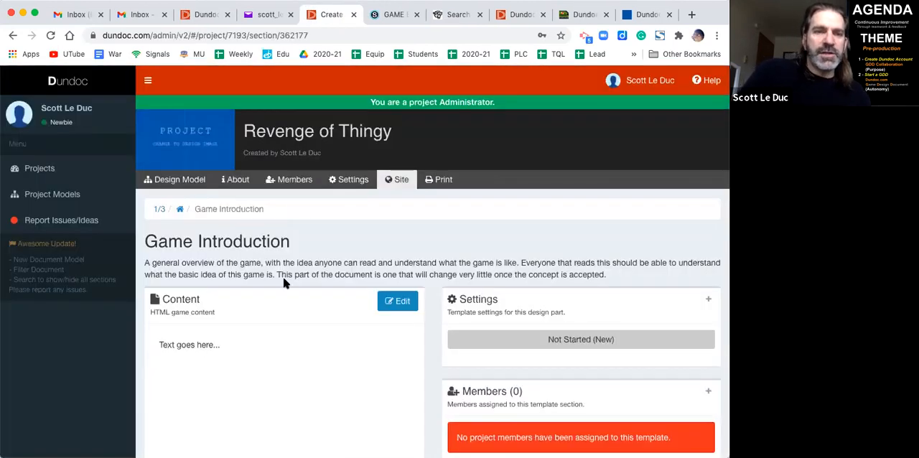
- Look over the items, media areas and child sections of the Game Introduction section
{"action": "scroll", "coordinate": [283, 282], "scroll_direction": "down", "scroll_amount": 5}
{"action": "scroll", "coordinate": [286, 284], "scroll_direction": "down", "scroll_amount": 7}
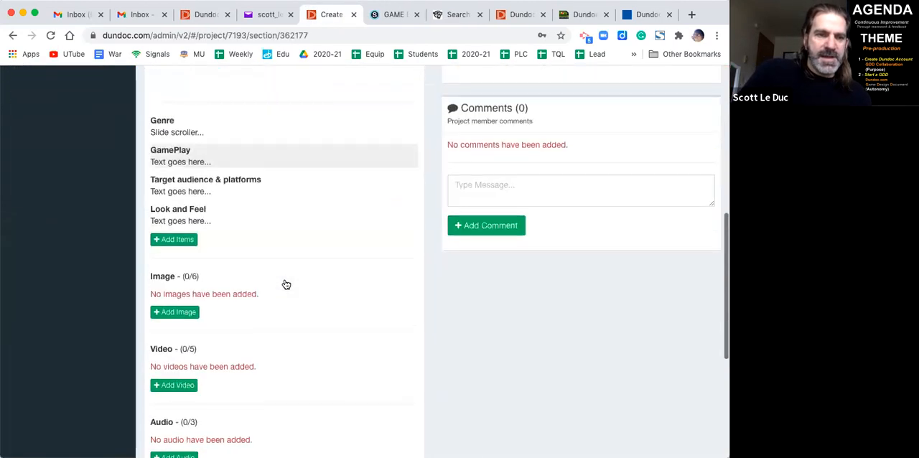
{"action": "scroll", "coordinate": [284, 283], "scroll_direction": "down", "scroll_amount": 1}
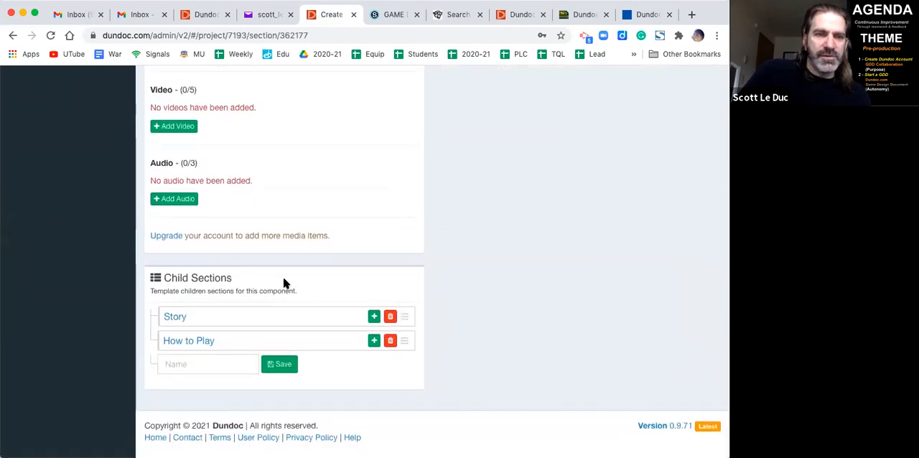
{"action": "scroll", "coordinate": [284, 282], "scroll_direction": "up", "scroll_amount": 13}
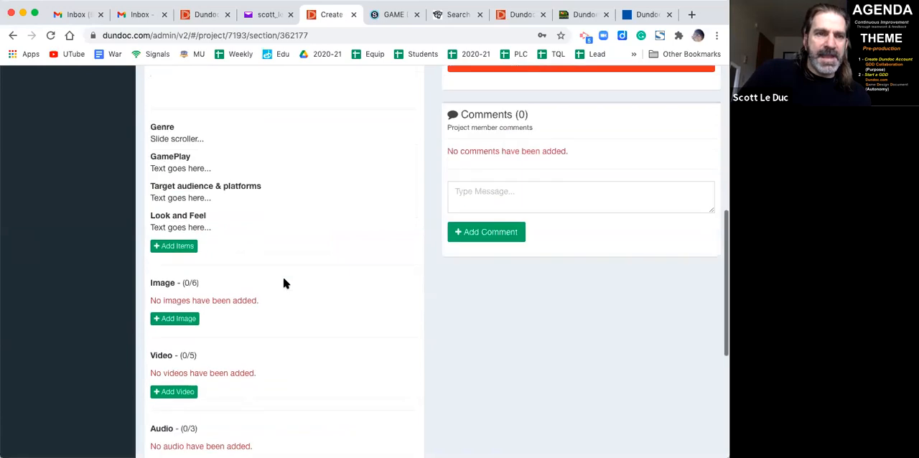
{"action": "scroll", "coordinate": [283, 283], "scroll_direction": "up", "scroll_amount": 1}
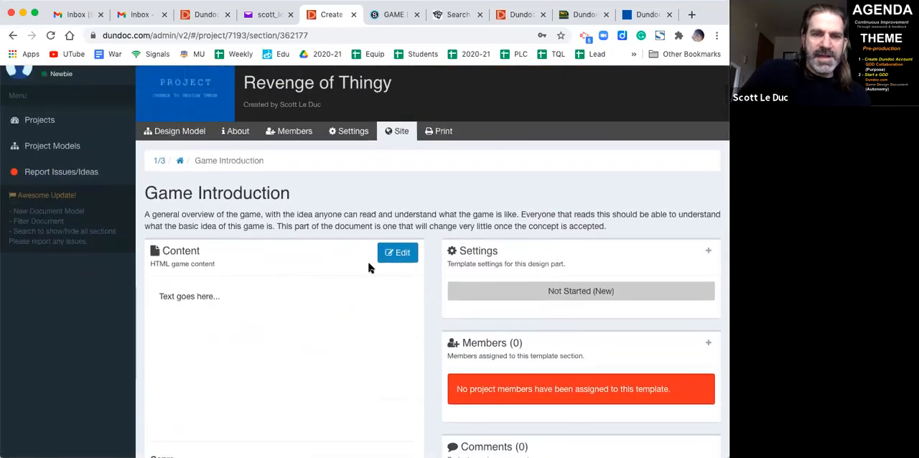
- Add a new template item named "More Stuff" with the content "Text goes here..." to the Game Introduction and save it
{"action": "scroll", "coordinate": [369, 268], "scroll_direction": "down", "scroll_amount": 5}
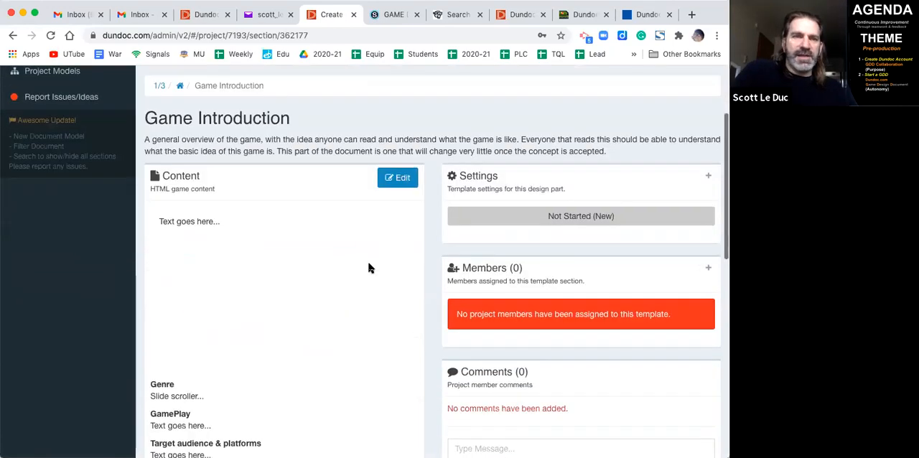
{"action": "scroll", "coordinate": [368, 268], "scroll_direction": "down", "scroll_amount": 10}
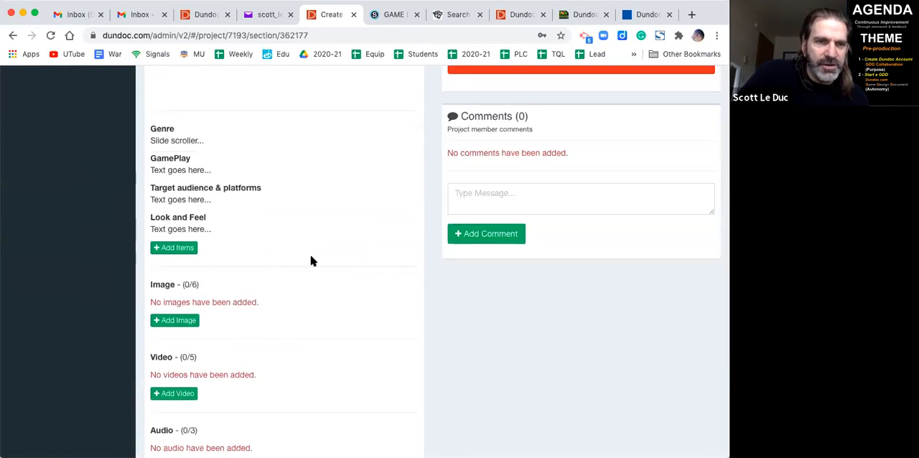
{"action": "left_click", "coordinate": [181, 251]}
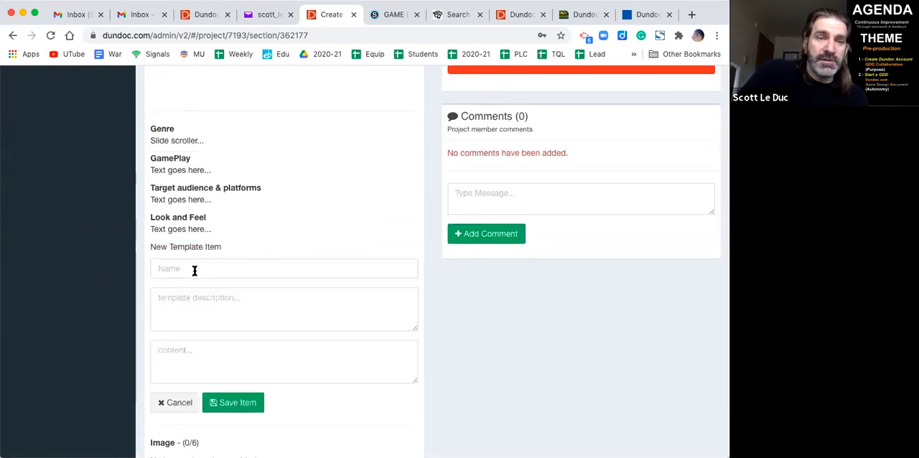
{"action": "left_click", "coordinate": [178, 270]}
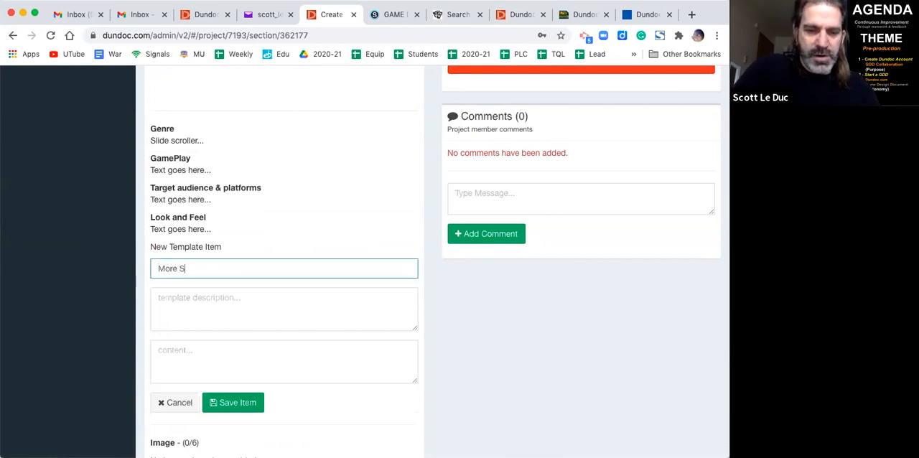
{"action": "left_click", "coordinate": [194, 308]}
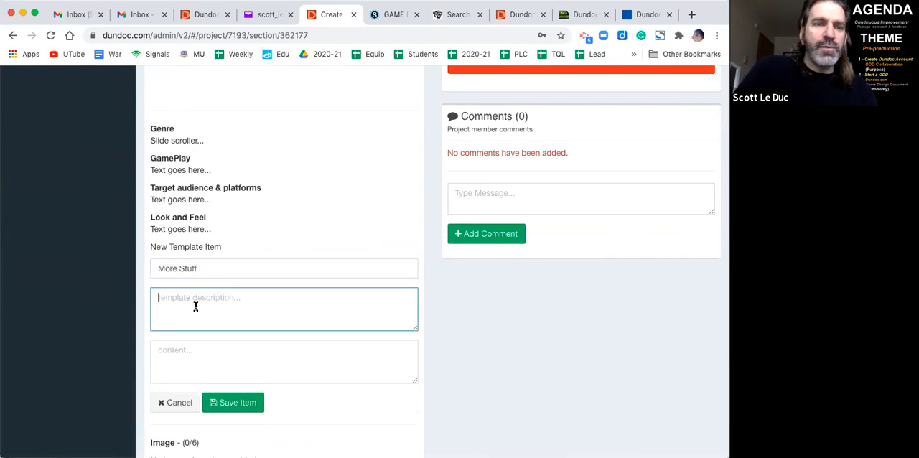
{"action": "left_click", "coordinate": [193, 353]}
{"action": "type", "text": "Text goes here..."}
{"action": "left_click", "coordinate": [228, 406]}
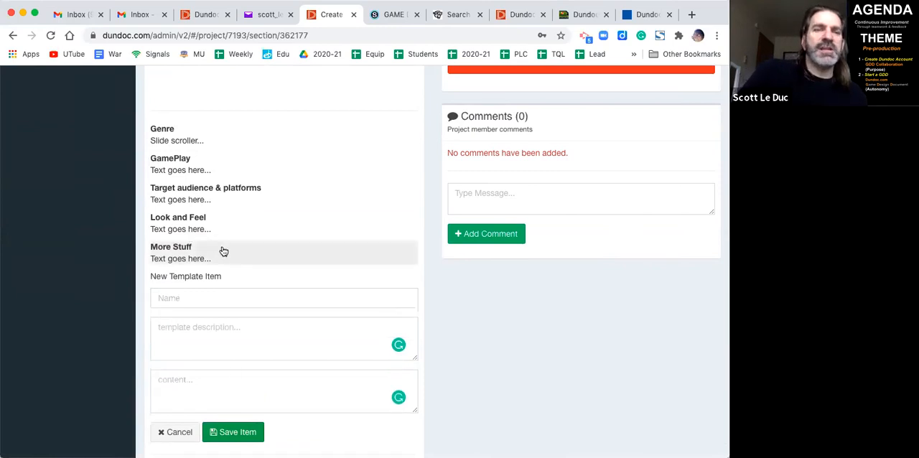
- View the Game Introduction entries, including More Stuff, on the project's public site page and close it
{"action": "scroll", "coordinate": [225, 251], "scroll_direction": "up", "scroll_amount": 10}
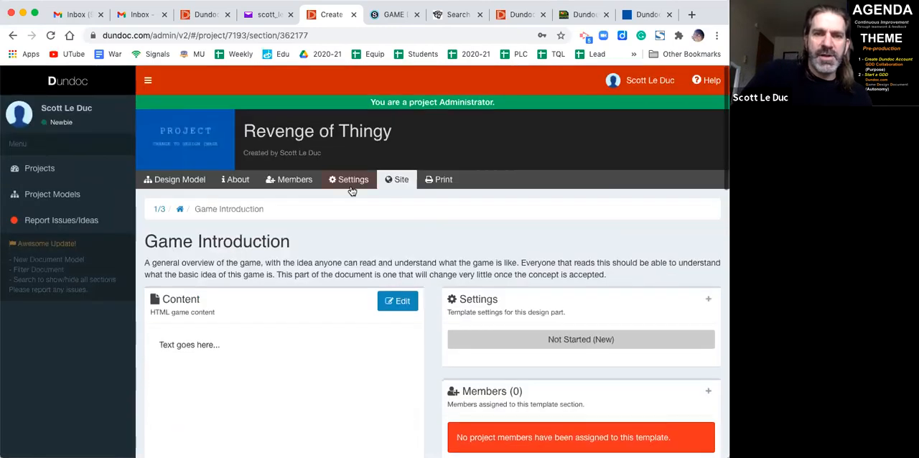
{"action": "left_click", "coordinate": [401, 179]}
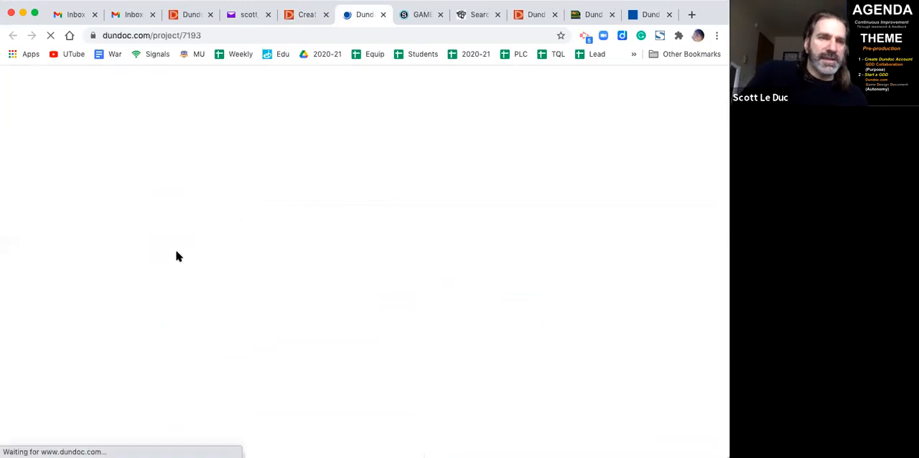
{"action": "scroll", "coordinate": [141, 351], "scroll_direction": "down", "scroll_amount": 5}
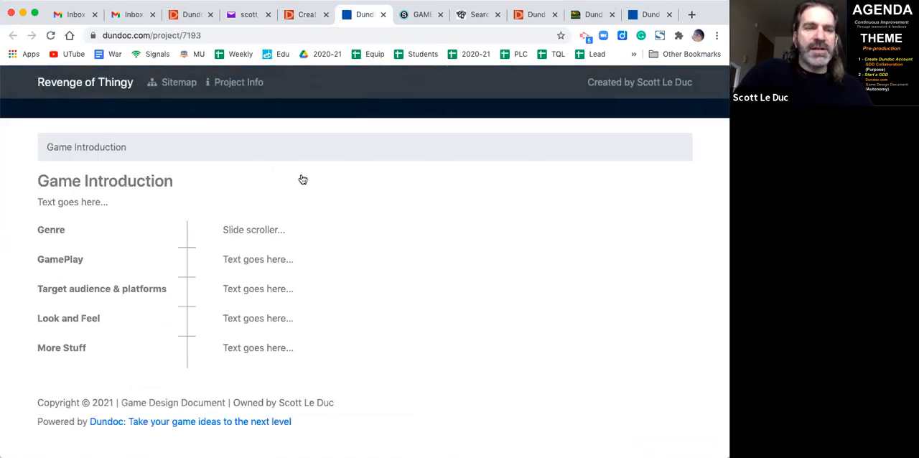
{"action": "key", "text": "super+w"}
- Delete the More Stuff item from the Game Introduction section
{"action": "scroll", "coordinate": [287, 240], "scroll_direction": "down", "scroll_amount": 10}
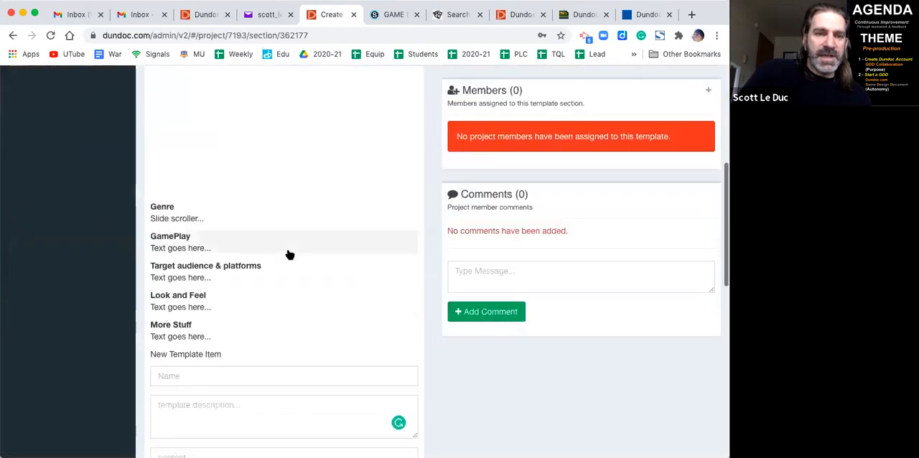
{"action": "left_click", "coordinate": [223, 286]}
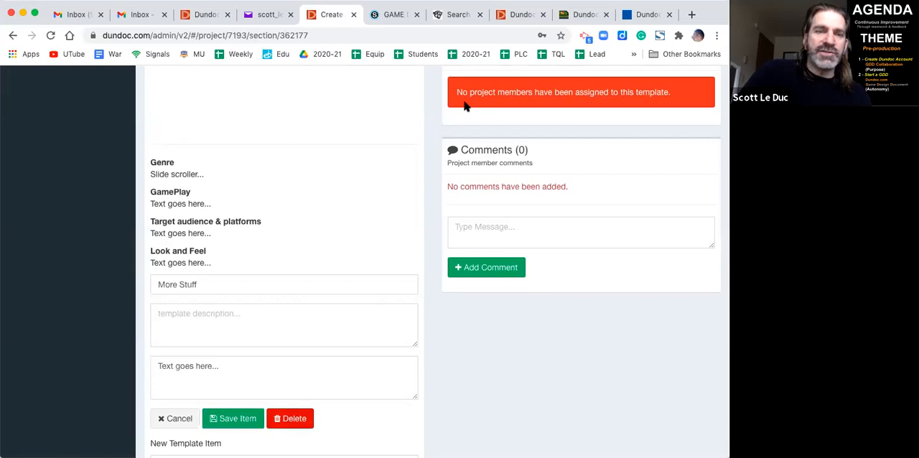
{"action": "scroll", "coordinate": [307, 229], "scroll_direction": "down", "scroll_amount": 2}
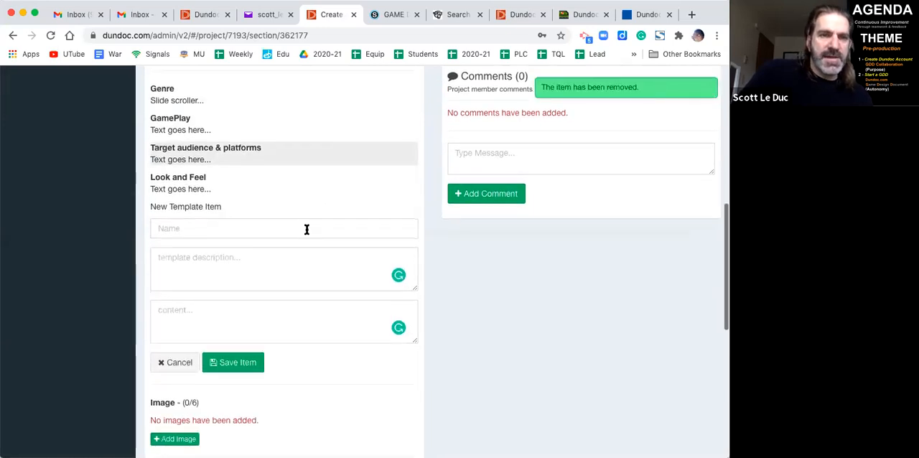
- Open the Story child section of the Game Introduction
{"action": "scroll", "coordinate": [307, 229], "scroll_direction": "down", "scroll_amount": 5}
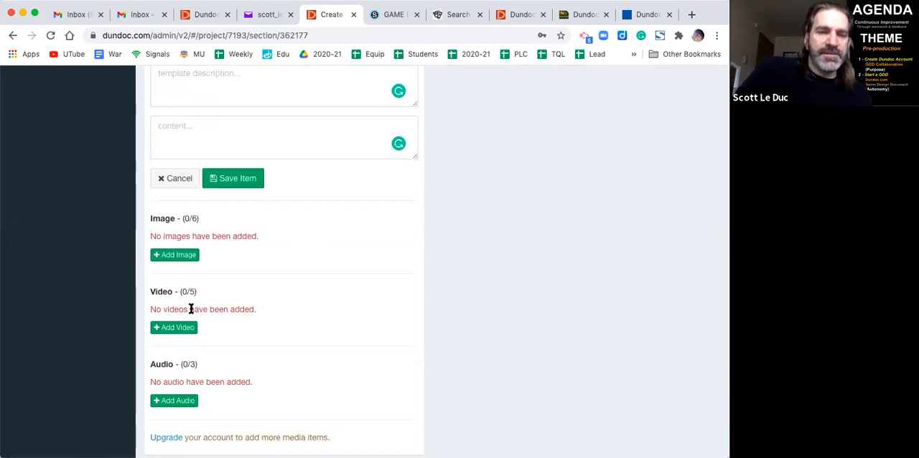
{"action": "scroll", "coordinate": [191, 308], "scroll_direction": "down", "scroll_amount": 2}
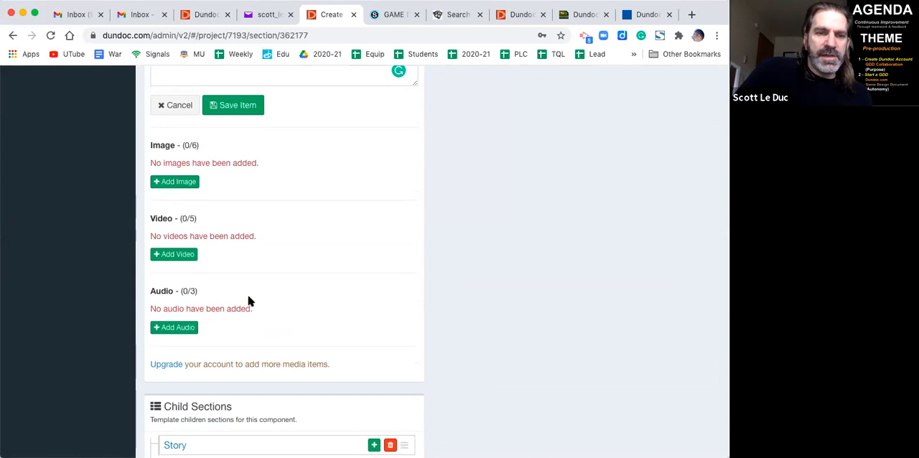
{"action": "scroll", "coordinate": [249, 301], "scroll_direction": "down", "scroll_amount": 4}
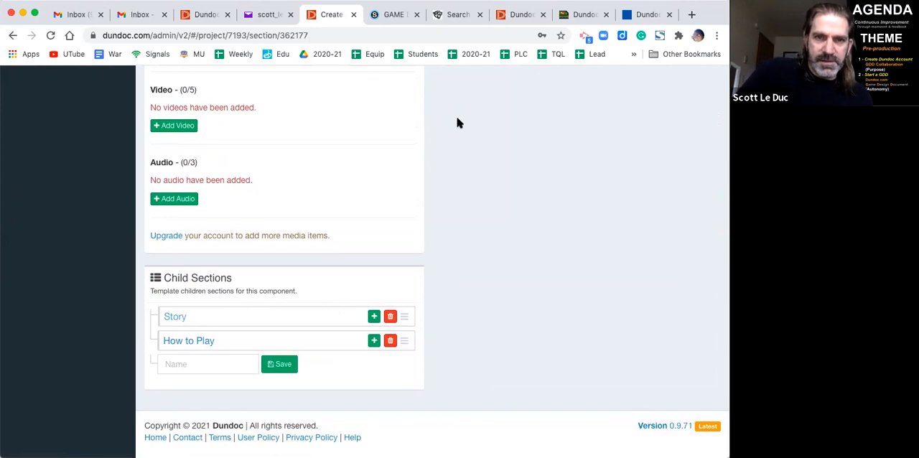
{"action": "scroll", "coordinate": [413, 263], "scroll_direction": "down", "scroll_amount": 1}
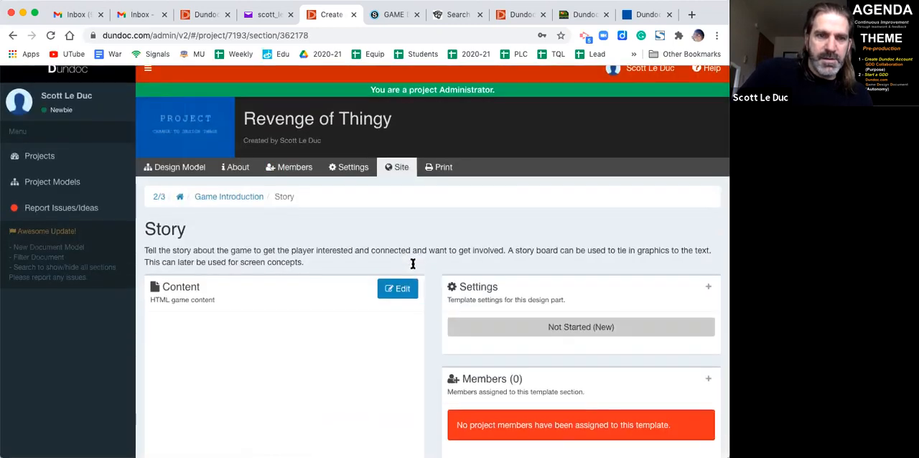
{"action": "scroll", "coordinate": [413, 264], "scroll_direction": "down", "scroll_amount": 4}
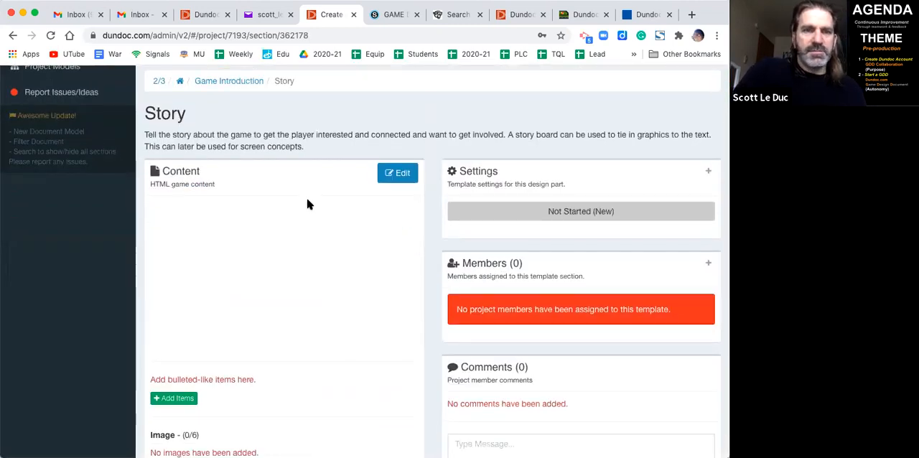
- Paste "Text goes here..." as the content of the Story section, then save and close the content editor
{"action": "left_click", "coordinate": [388, 177]}
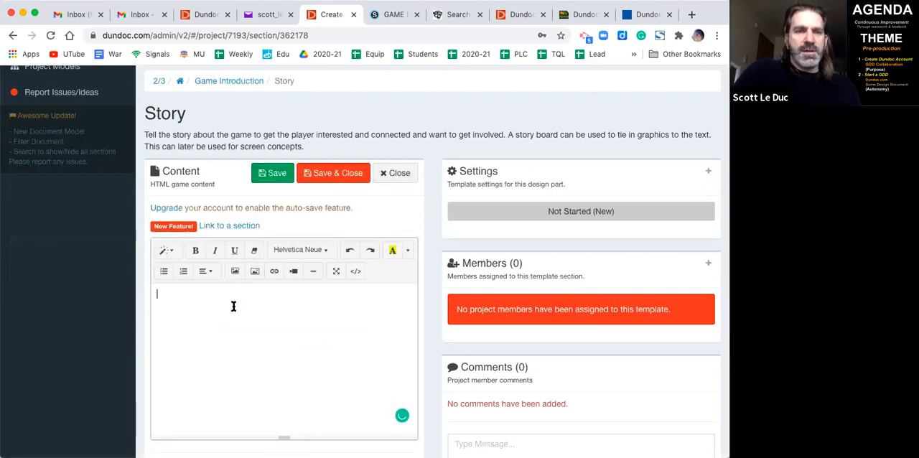
{"action": "scroll", "coordinate": [286, 312], "scroll_direction": "down", "scroll_amount": 3}
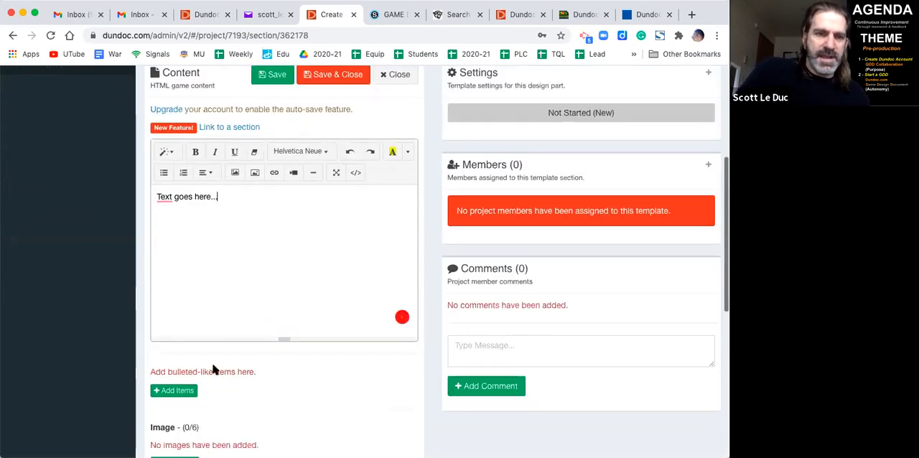
{"action": "scroll", "coordinate": [316, 187], "scroll_direction": "up", "scroll_amount": 3}
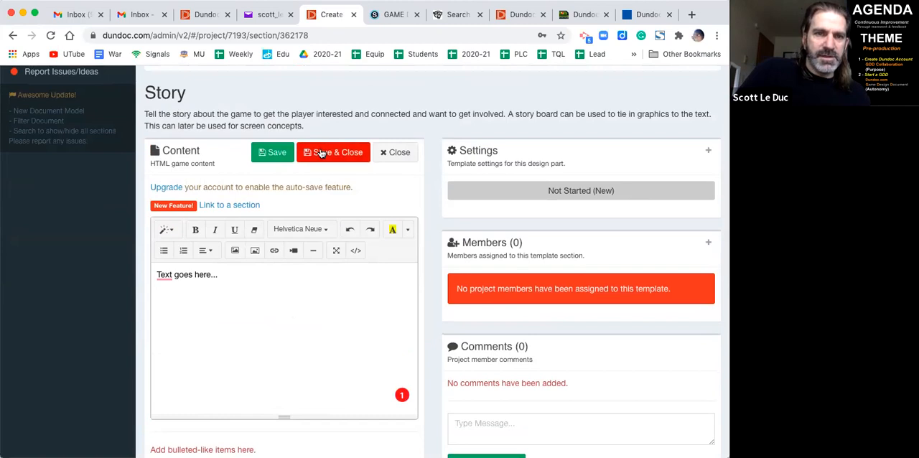
{"action": "left_click", "coordinate": [321, 153]}
- Look over the rest of the Story section, view its entry on the project's public site page, and close that page
{"action": "scroll", "coordinate": [314, 222], "scroll_direction": "down", "scroll_amount": 4}
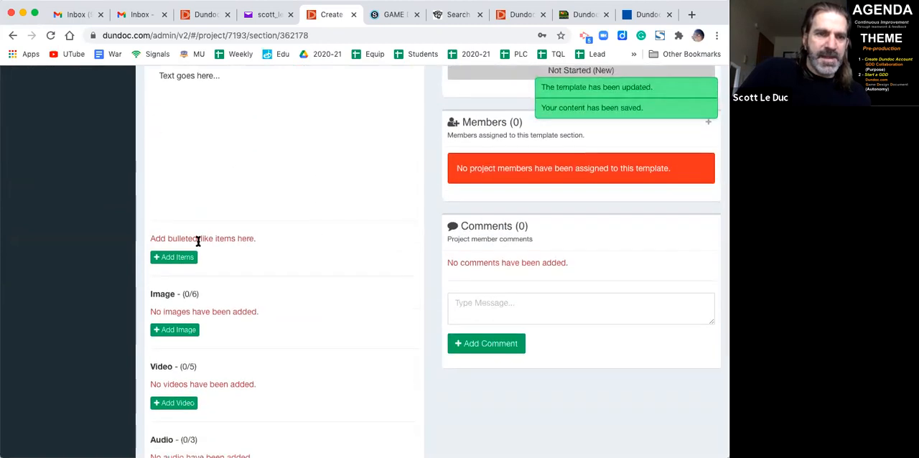
{"action": "scroll", "coordinate": [201, 343], "scroll_direction": "down", "scroll_amount": 7}
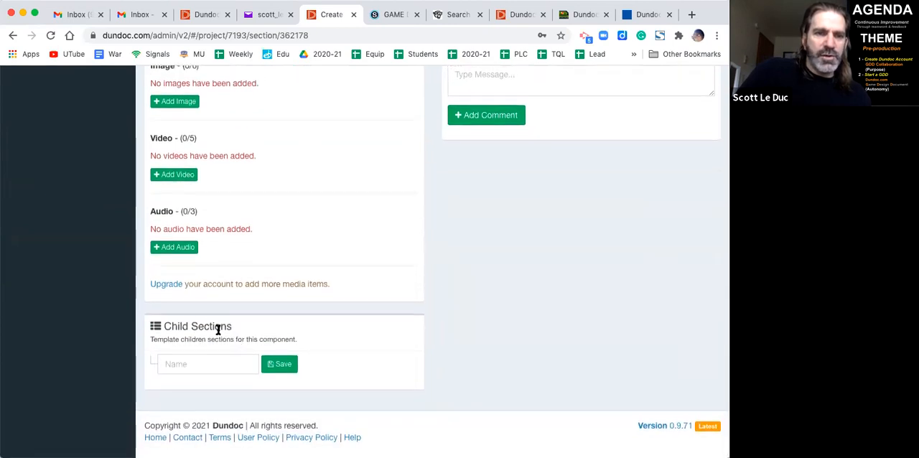
{"action": "scroll", "coordinate": [218, 330], "scroll_direction": "up", "scroll_amount": 20}
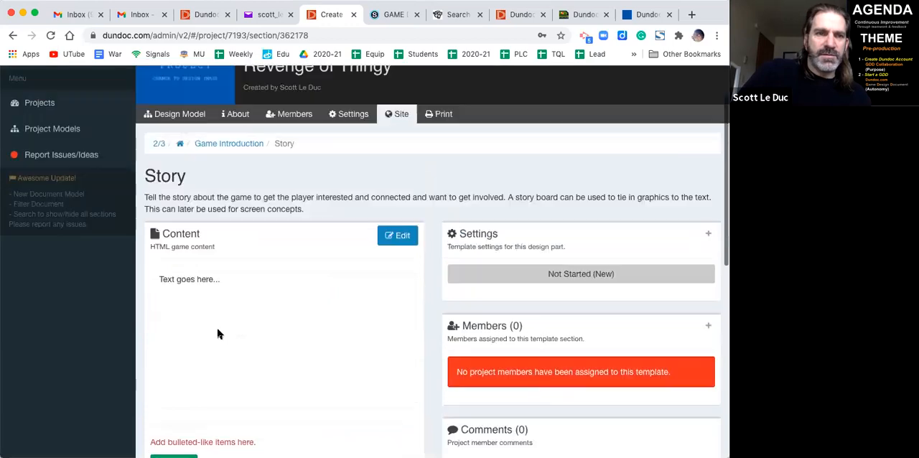
{"action": "scroll", "coordinate": [218, 333], "scroll_direction": "up", "scroll_amount": 2}
{"action": "left_click", "coordinate": [399, 179]}
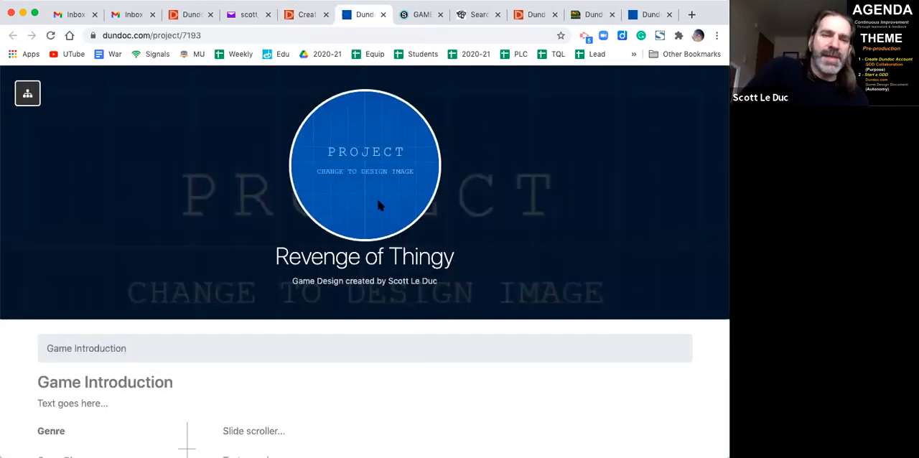
{"action": "scroll", "coordinate": [379, 205], "scroll_direction": "down", "scroll_amount": 5}
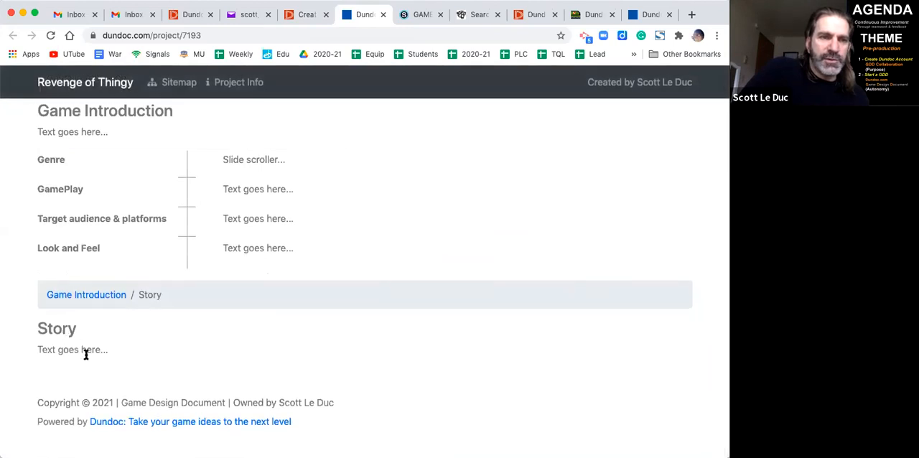
{"action": "scroll", "coordinate": [90, 355], "scroll_direction": "up", "scroll_amount": 5}
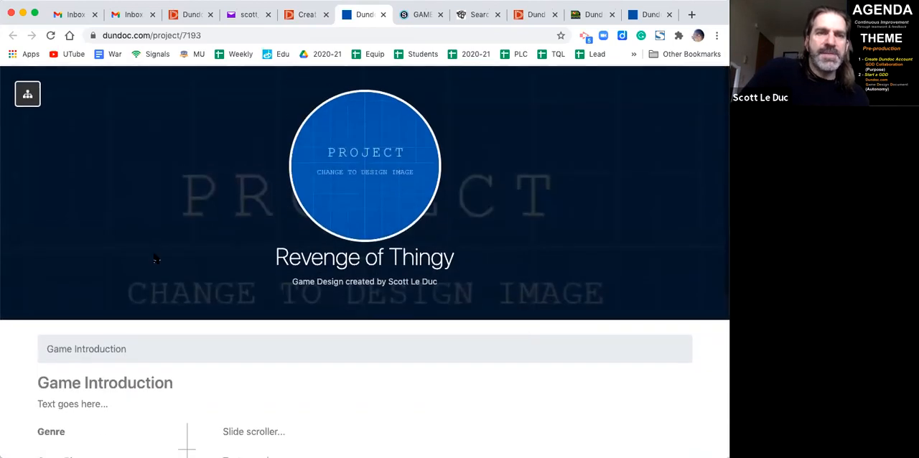
{"action": "key", "text": "super+w"}
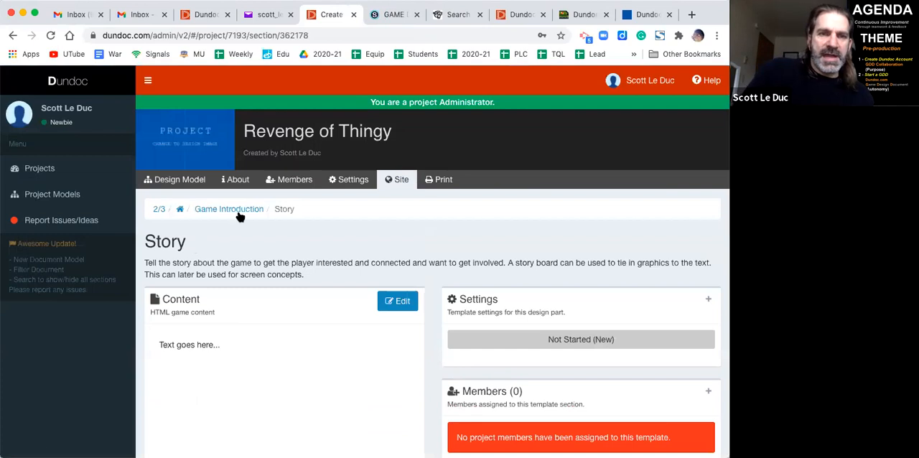
- Return to the project's design model, open the Characters section under Artwork (design), and go to its child sections
{"action": "left_click", "coordinate": [192, 185]}
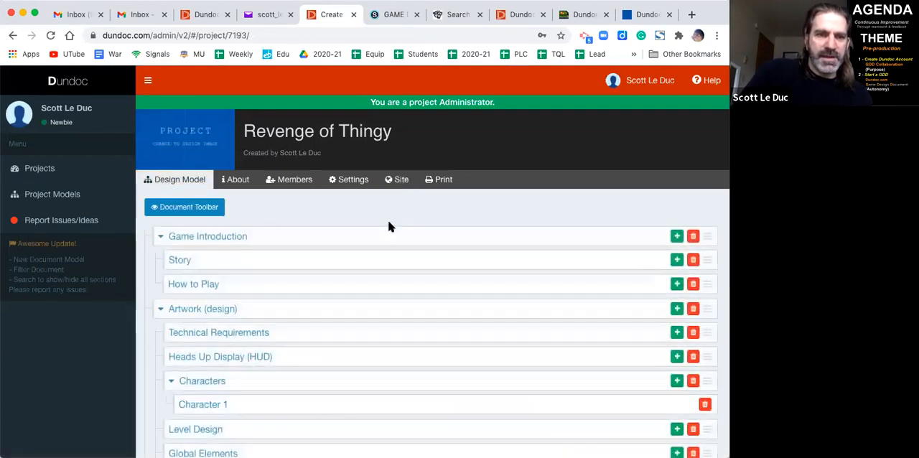
{"action": "scroll", "coordinate": [388, 221], "scroll_direction": "down", "scroll_amount": 2}
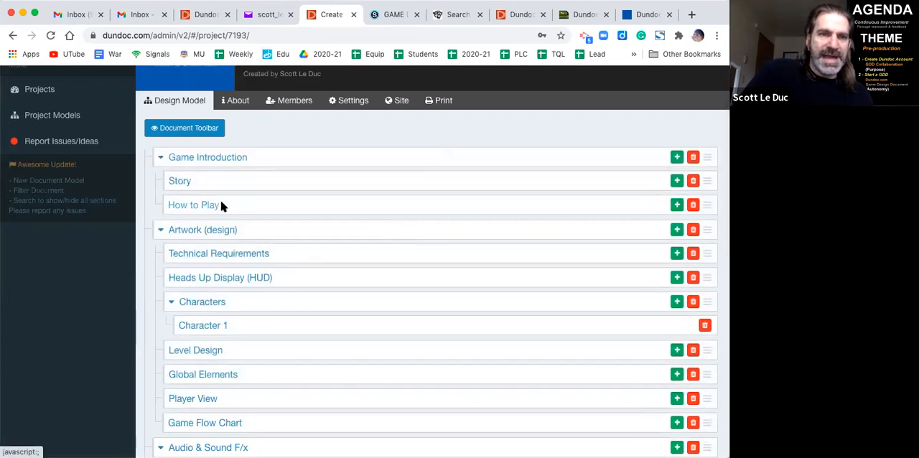
{"action": "scroll", "coordinate": [204, 231], "scroll_direction": "down", "scroll_amount": 3}
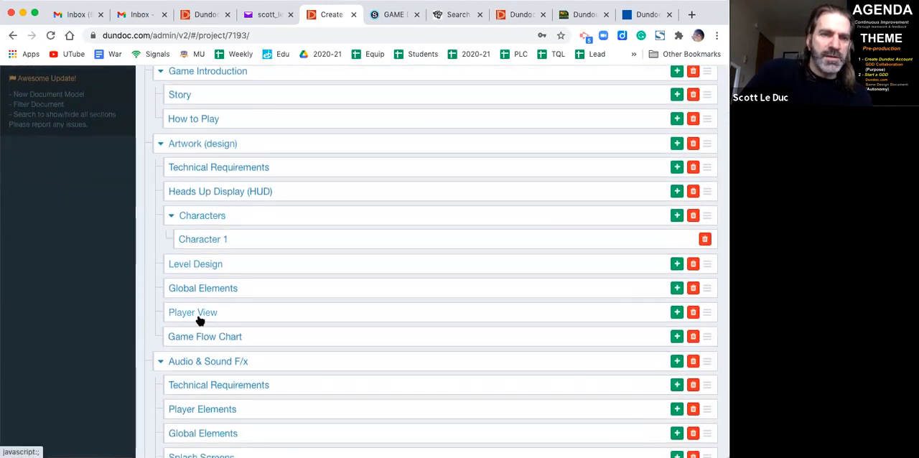
{"action": "left_click", "coordinate": [206, 216]}
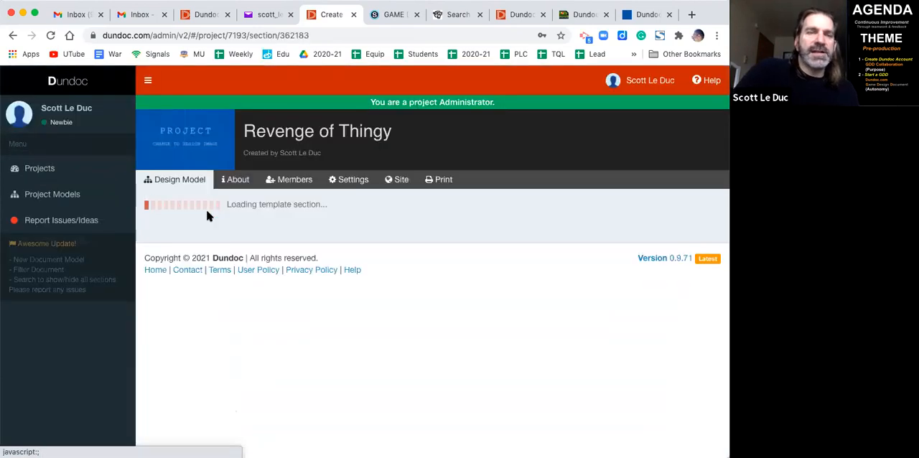
{"action": "scroll", "coordinate": [359, 278], "scroll_direction": "down", "scroll_amount": 3}
{"action": "scroll", "coordinate": [359, 281], "scroll_direction": "down", "scroll_amount": 5}
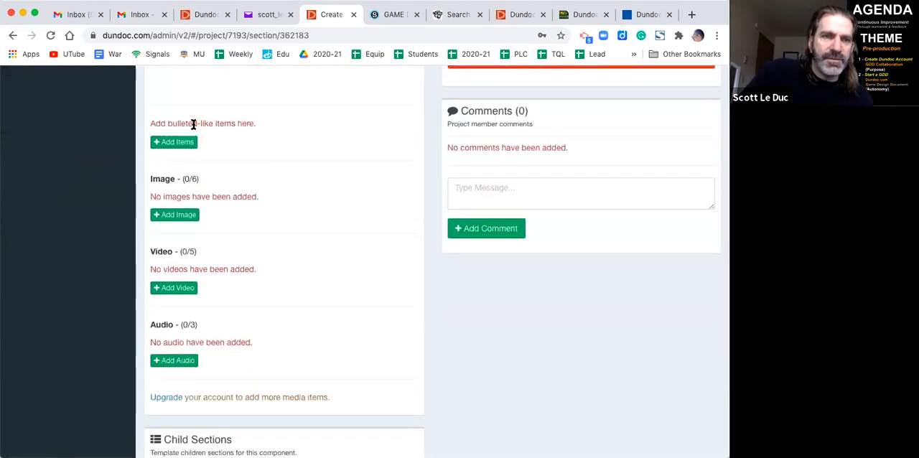
{"action": "scroll", "coordinate": [191, 250], "scroll_direction": "down", "scroll_amount": 2}
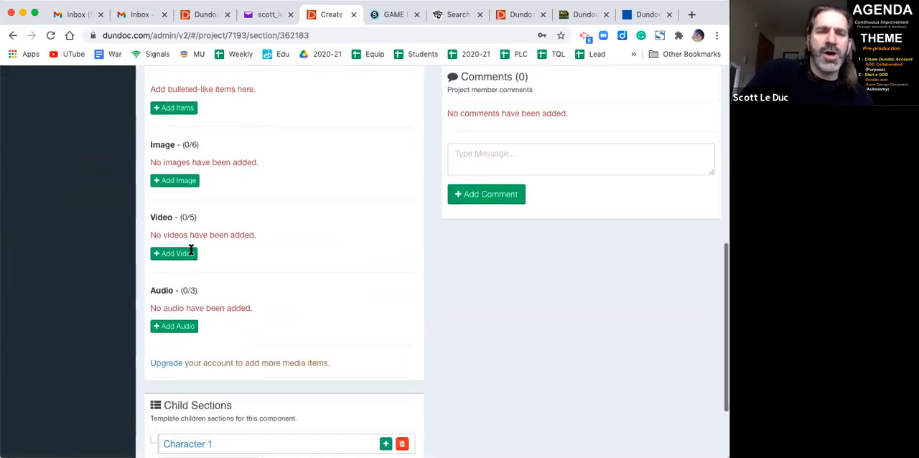
{"action": "scroll", "coordinate": [191, 252], "scroll_direction": "down", "scroll_amount": 2}
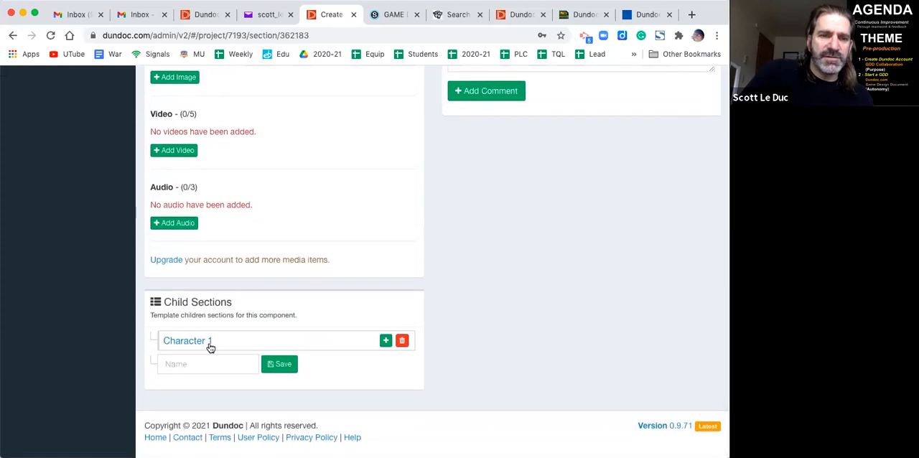
{"action": "left_click", "coordinate": [386, 340]}
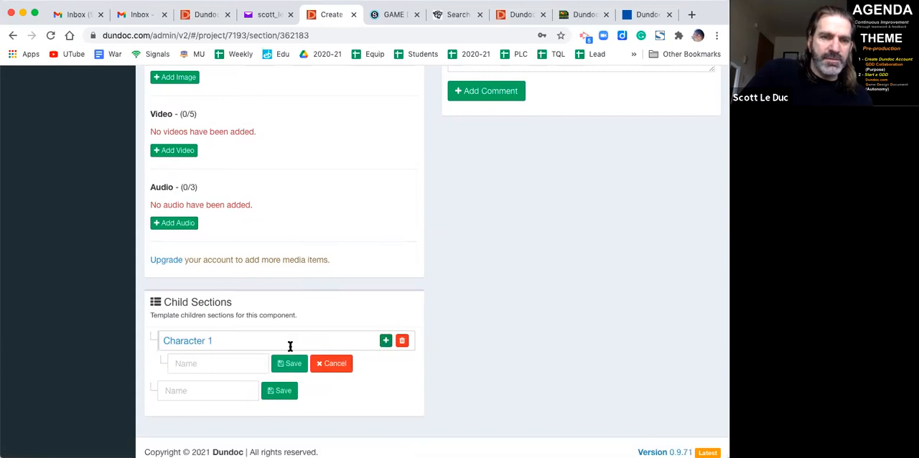
{"action": "left_click", "coordinate": [333, 363]}
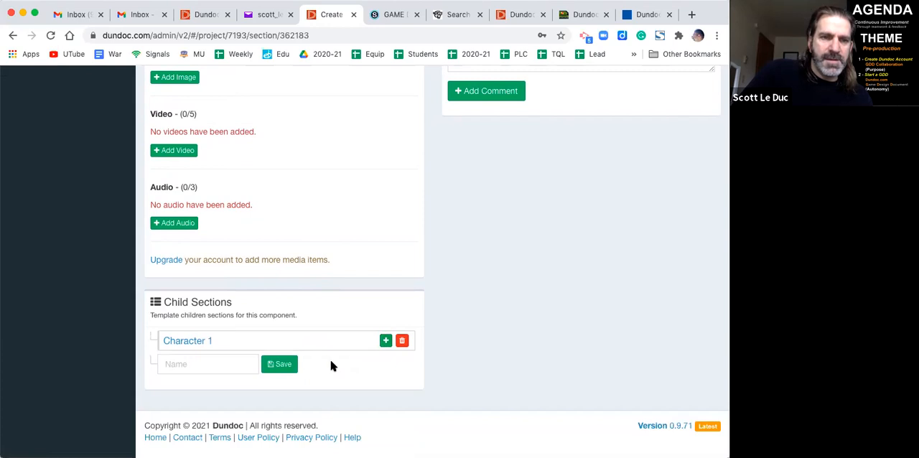
{"action": "left_click", "coordinate": [282, 364]}
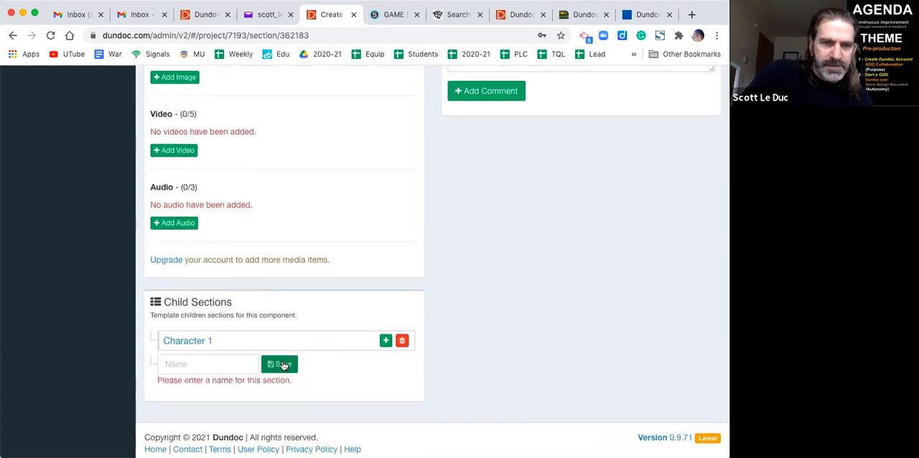
- Add two child sections to Characters below Character 1, each with the pasted name "Text goes here..."
{"action": "left_click", "coordinate": [218, 364]}
{"action": "type", "text": "Text goes here..."}
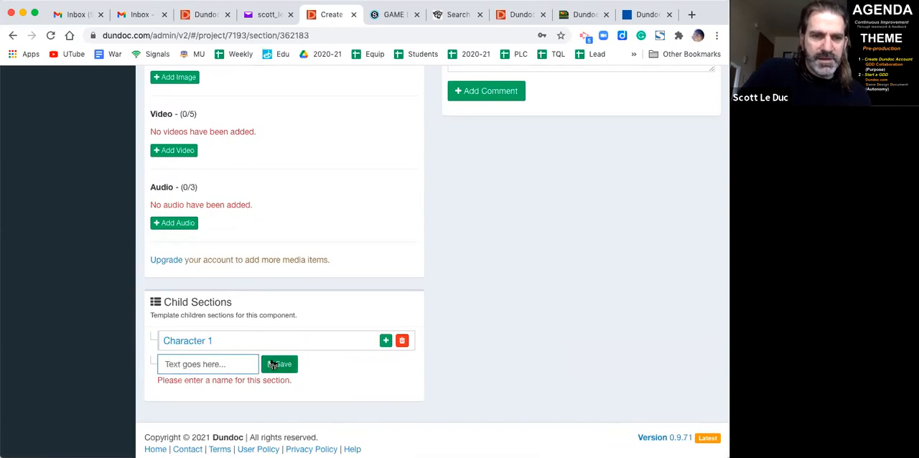
{"action": "left_click", "coordinate": [274, 365]}
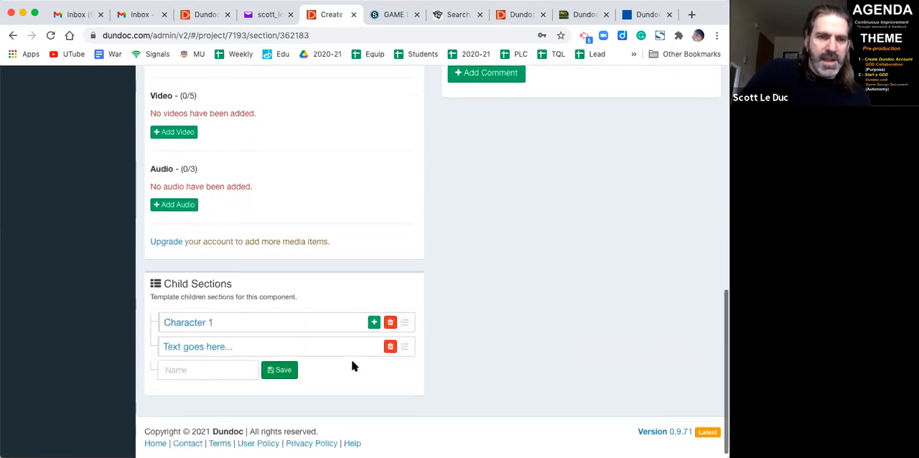
{"action": "scroll", "coordinate": [352, 361], "scroll_direction": "down", "scroll_amount": 1}
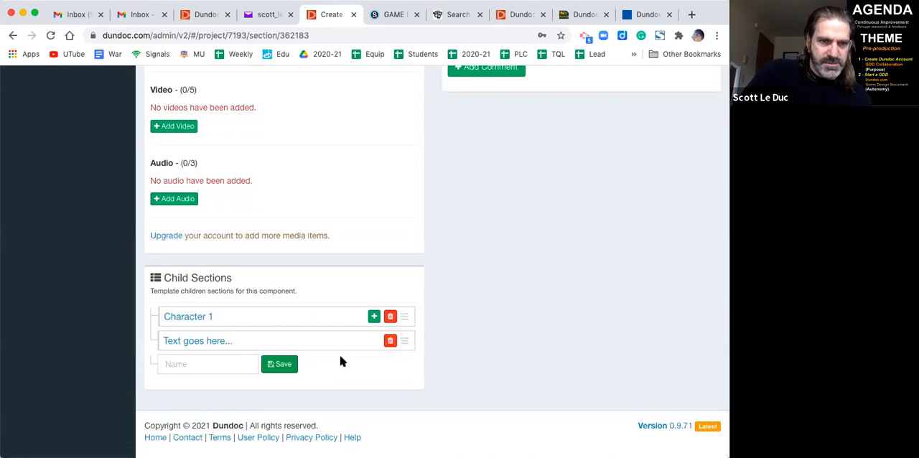
{"action": "left_click", "coordinate": [215, 366]}
{"action": "type", "text": "Text goes here..."}
{"action": "left_click", "coordinate": [279, 364]}
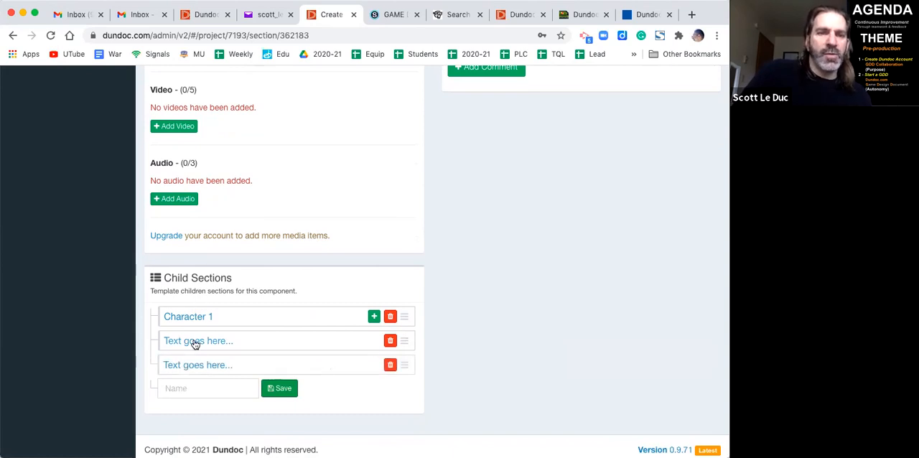
- View the Revenge of Thingy public site page, check its Game Introduction and Story entries, and close the page
{"action": "left_click", "coordinate": [249, 321]}
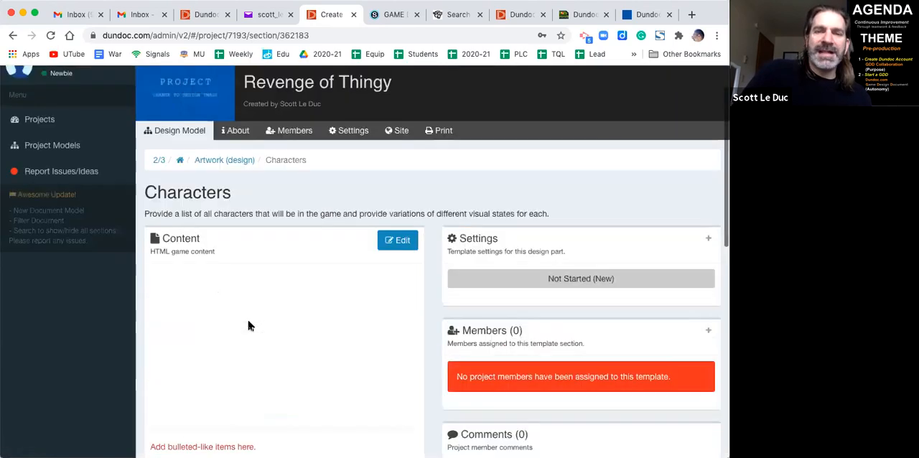
{"action": "left_click", "coordinate": [396, 179]}
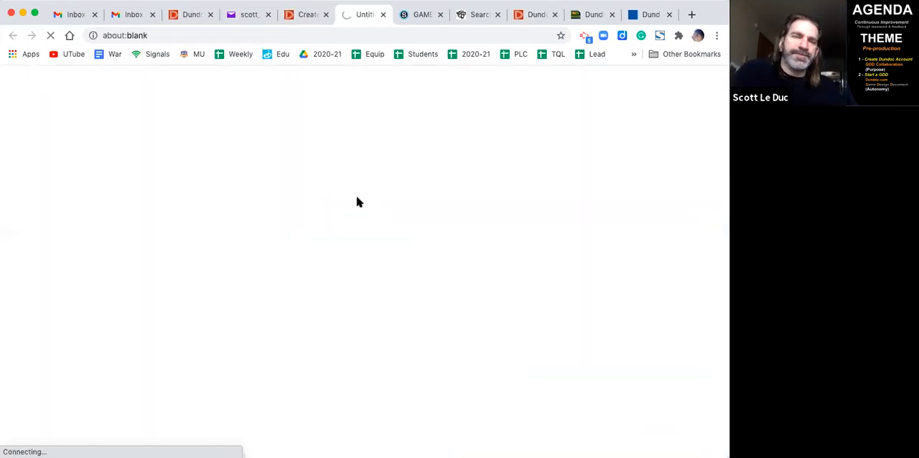
{"action": "scroll", "coordinate": [343, 240], "scroll_direction": "down", "scroll_amount": 5}
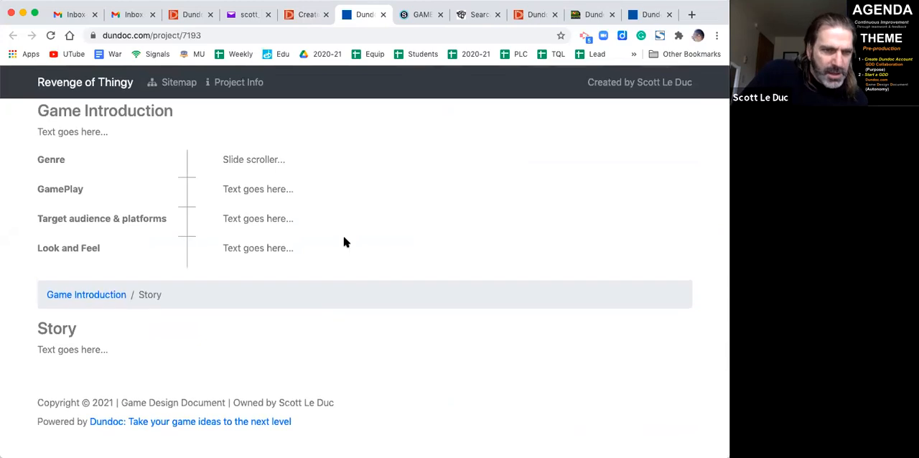
{"action": "scroll", "coordinate": [344, 242], "scroll_direction": "up", "scroll_amount": 4}
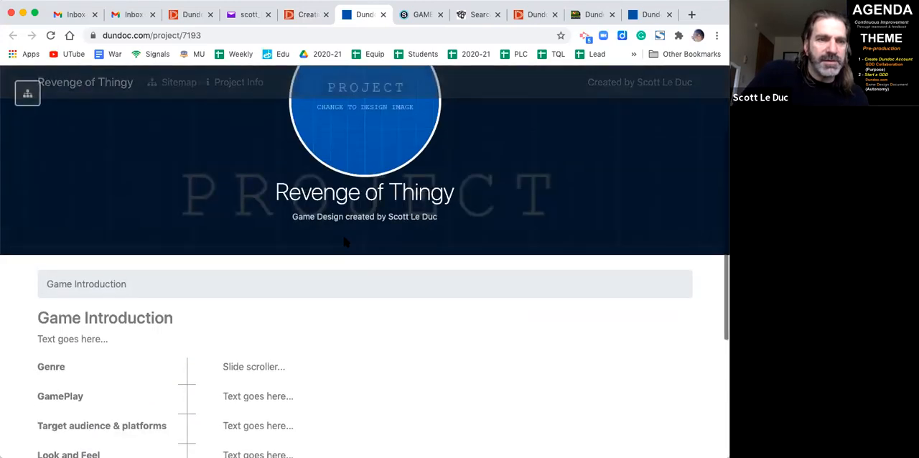
{"action": "key", "text": "super+w"}
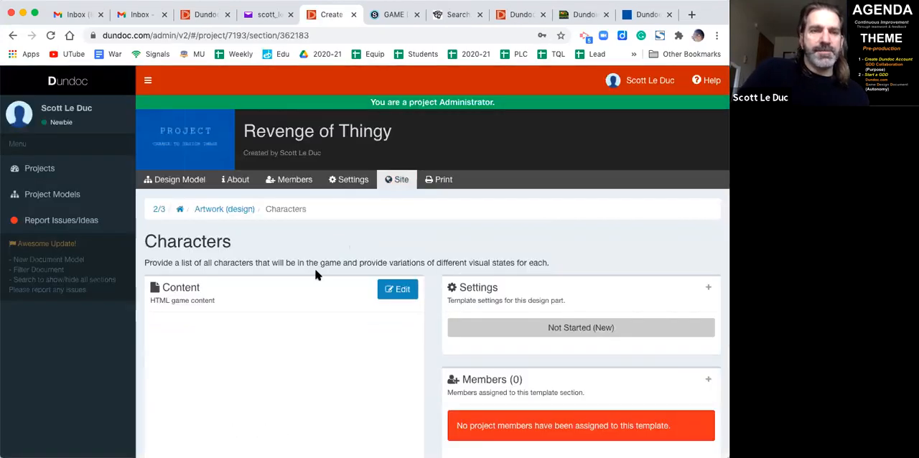
- Return to the project's design model and delete the two "Text goes here..." child sections under Characters
{"action": "left_click", "coordinate": [176, 176]}
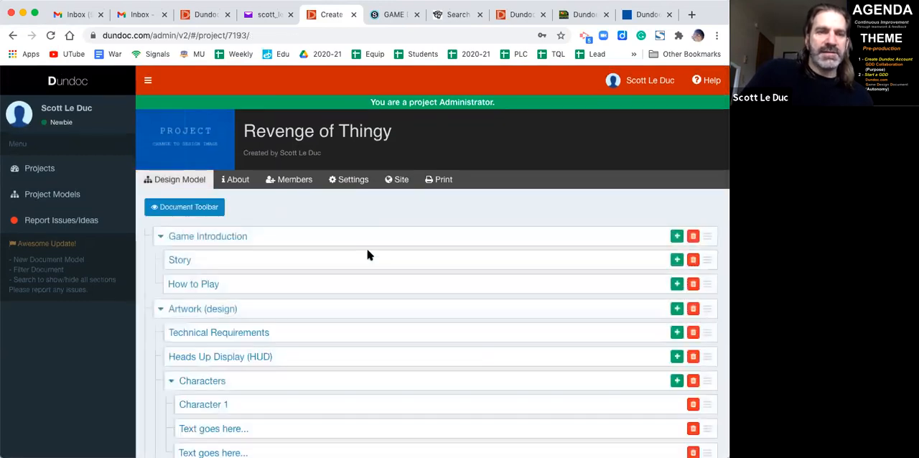
{"action": "scroll", "coordinate": [364, 258], "scroll_direction": "down", "scroll_amount": 4}
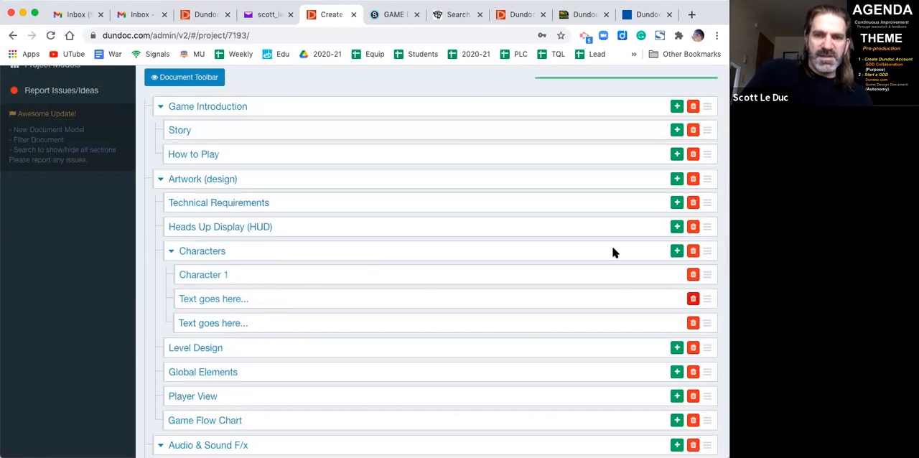
{"action": "left_click", "coordinate": [693, 299]}
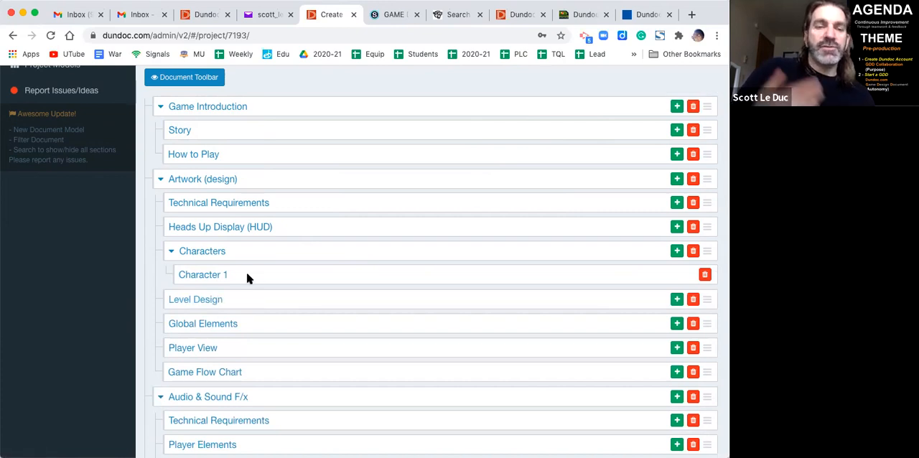
- Look over the design model's remaining sections, from Artwork (design) and Audio & Sound F/x through Technical, Marketing and Development
{"action": "scroll", "coordinate": [247, 278], "scroll_direction": "down", "scroll_amount": 2}
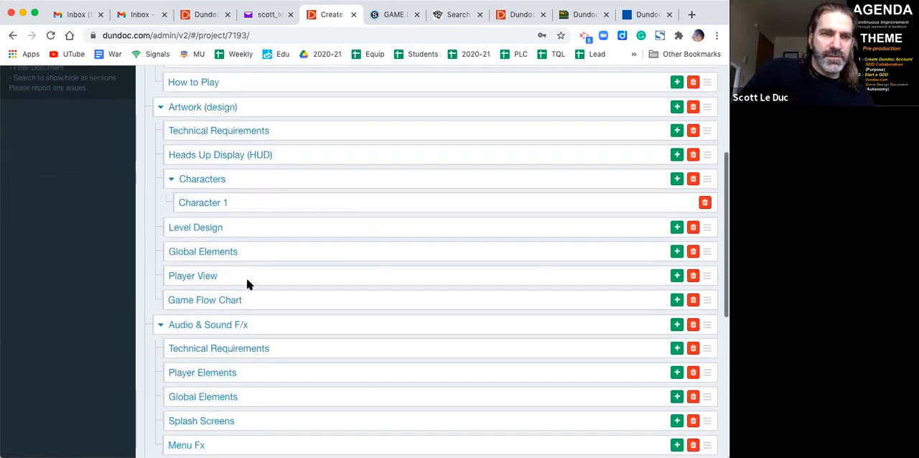
{"action": "scroll", "coordinate": [203, 241], "scroll_direction": "down", "scroll_amount": 4}
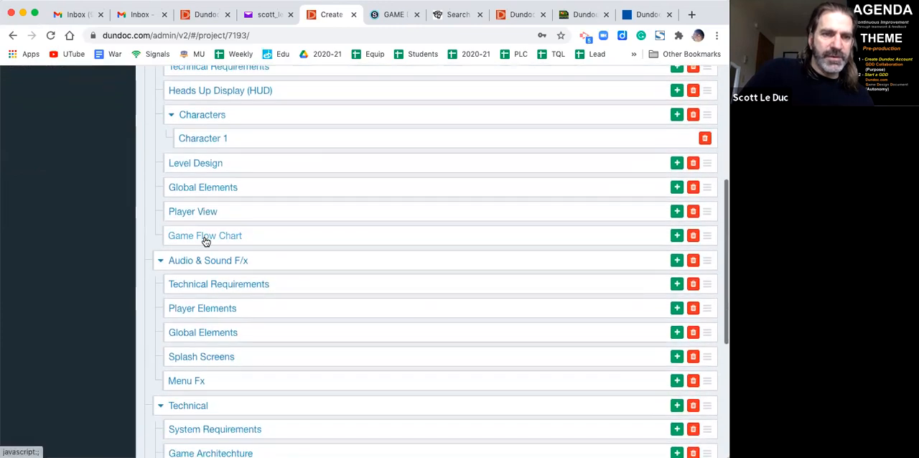
{"action": "scroll", "coordinate": [203, 242], "scroll_direction": "down", "scroll_amount": 6}
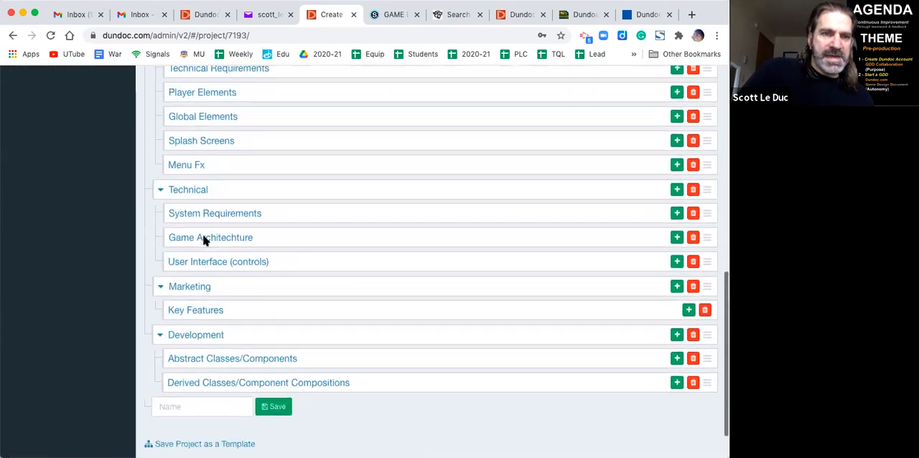
{"action": "scroll", "coordinate": [210, 217], "scroll_direction": "up", "scroll_amount": 13}
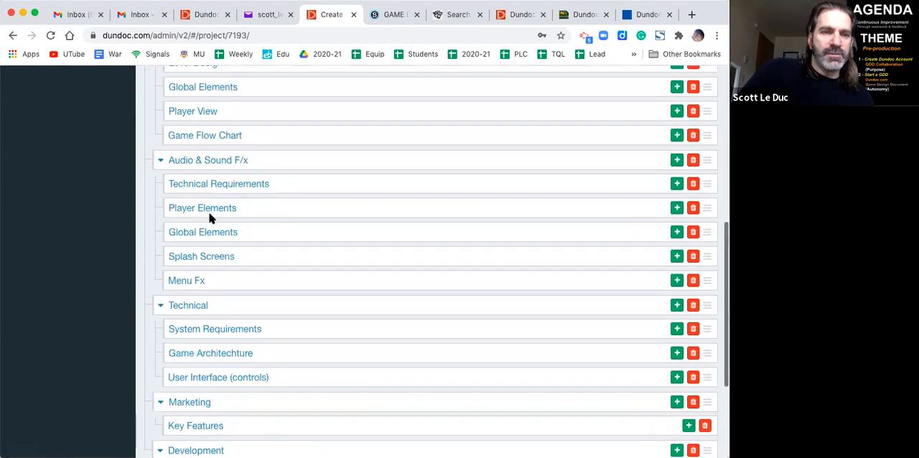
{"action": "scroll", "coordinate": [209, 217], "scroll_direction": "up", "scroll_amount": 3}
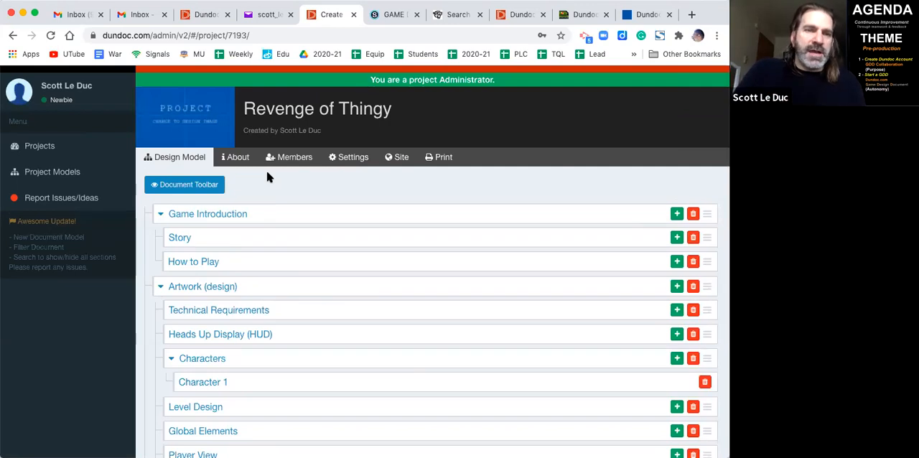
{"action": "scroll", "coordinate": [286, 200], "scroll_direction": "down", "scroll_amount": 15}
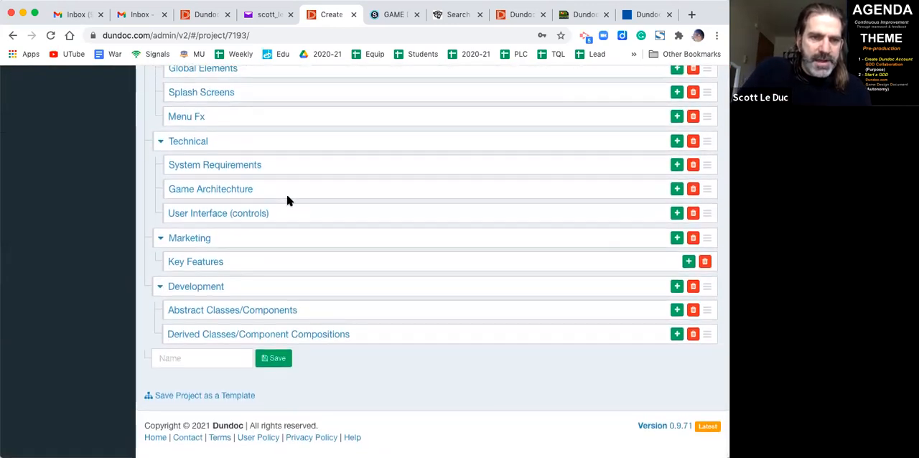
{"action": "scroll", "coordinate": [287, 199], "scroll_direction": "up", "scroll_amount": 15}
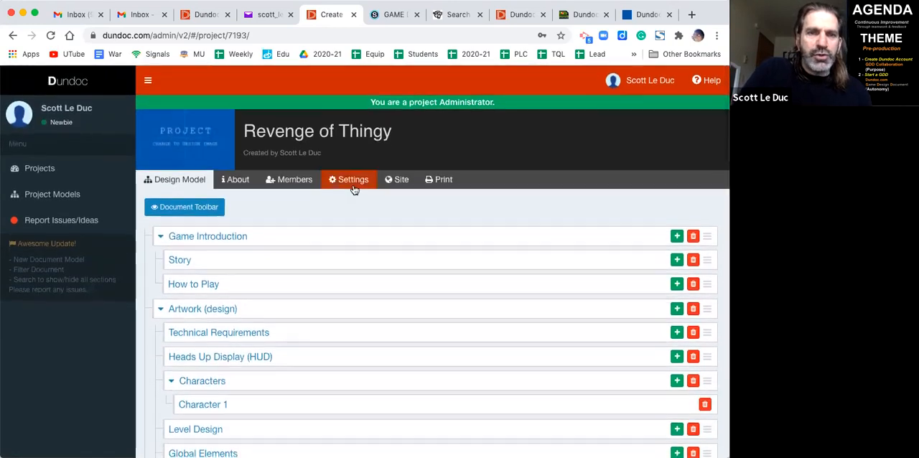
- Set the project's Site Web view to Public in the project settings
{"action": "left_click", "coordinate": [352, 185]}
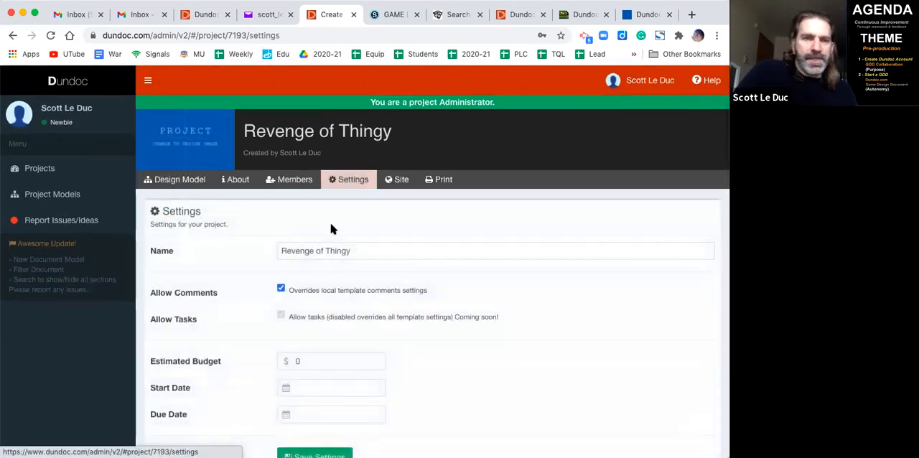
{"action": "scroll", "coordinate": [332, 228], "scroll_direction": "down", "scroll_amount": 10}
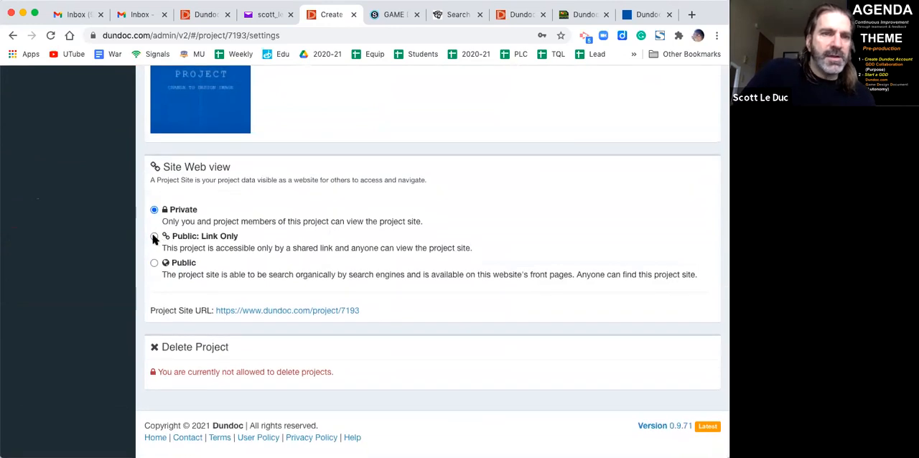
{"action": "left_click", "coordinate": [154, 238]}
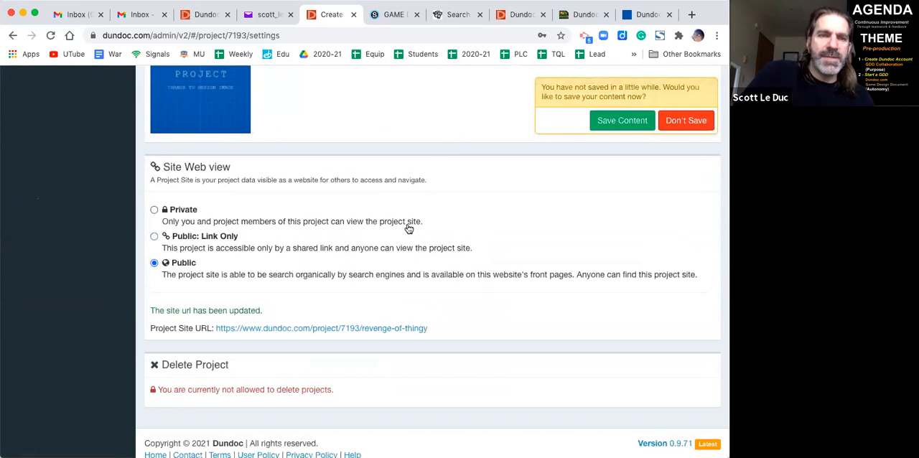
{"action": "scroll", "coordinate": [408, 228], "scroll_direction": "up", "scroll_amount": 1}
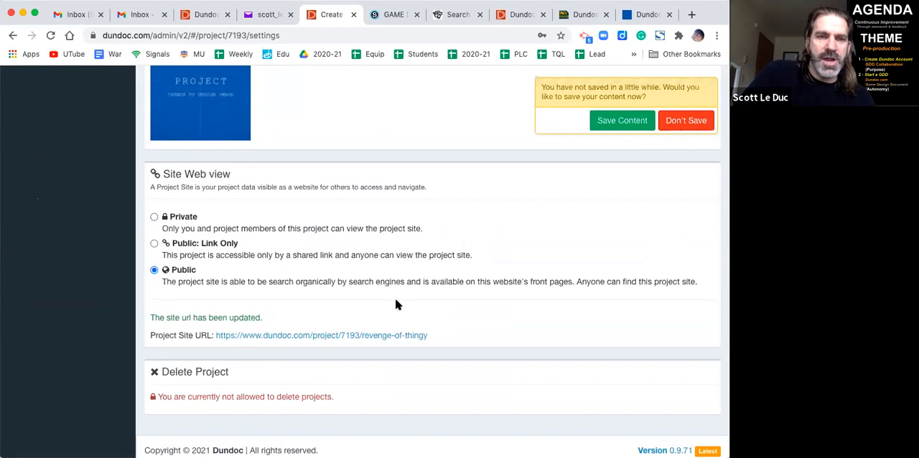
{"action": "scroll", "coordinate": [395, 302], "scroll_direction": "up", "scroll_amount": 10}
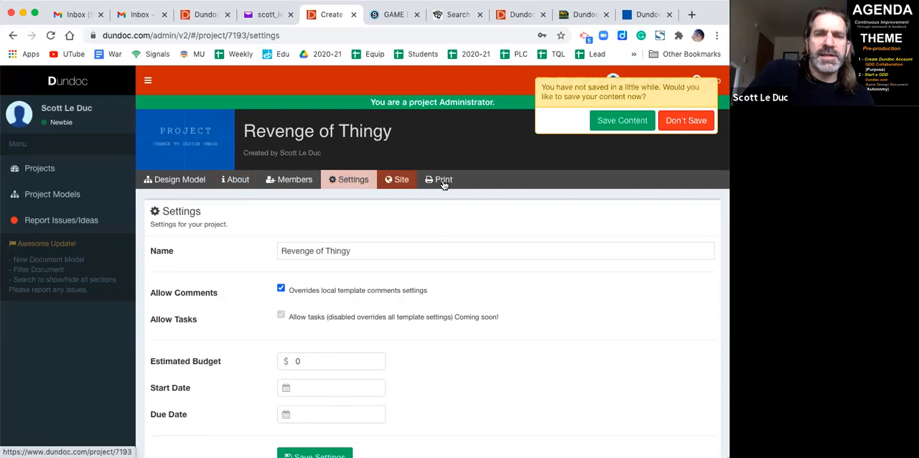
- Edit the account profile to shorten the last name to its initial, and save the profile
{"action": "left_click", "coordinate": [89, 112]}
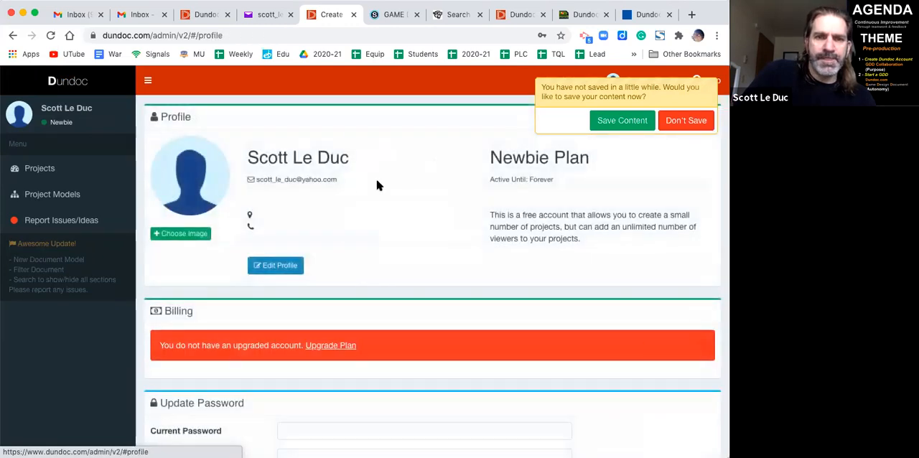
{"action": "left_click", "coordinate": [275, 265]}
{"action": "triple_click", "coordinate": [292, 200]}
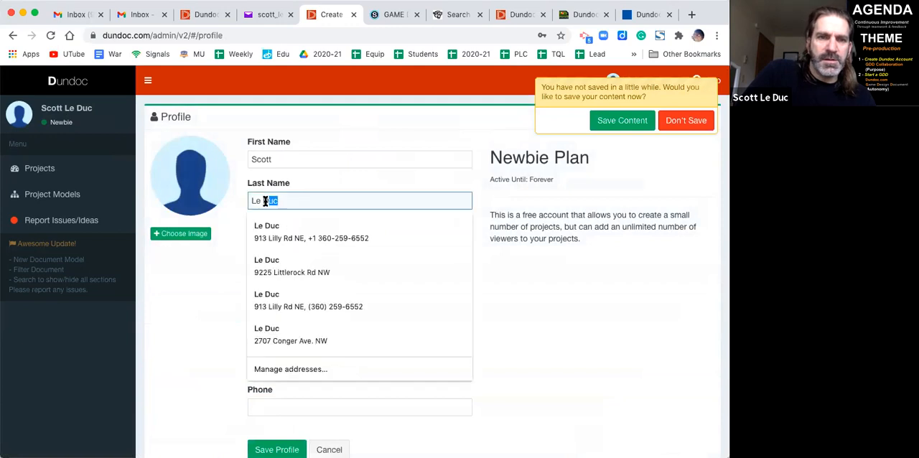
{"action": "type", "text": "L"}
{"action": "left_click", "coordinate": [529, 289]}
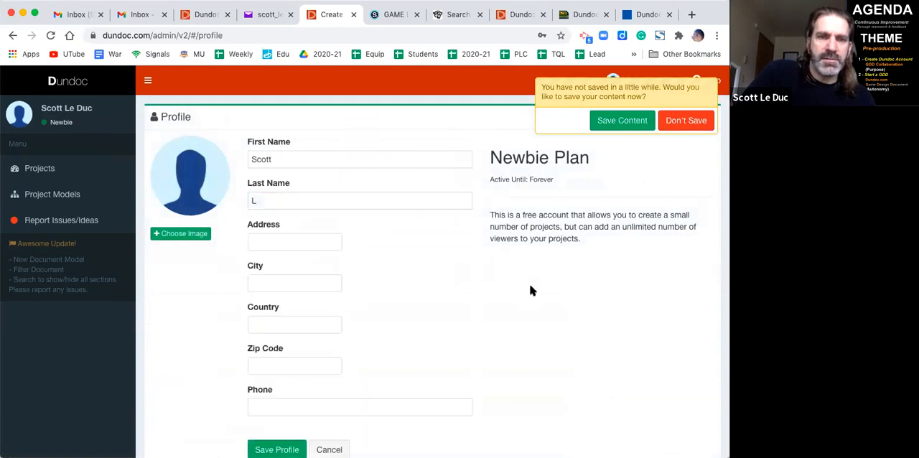
{"action": "scroll", "coordinate": [402, 316], "scroll_direction": "down", "scroll_amount": 3}
{"action": "left_click", "coordinate": [278, 337]}
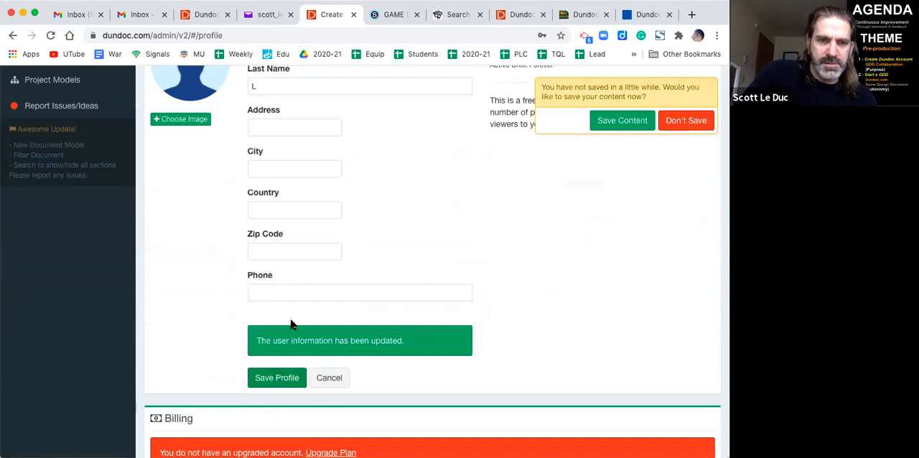
- Reopen the Revenge of Thingy project, check the creator name and sections on its public site page, and close the page
{"action": "scroll", "coordinate": [171, 176], "scroll_direction": "up", "scroll_amount": 3}
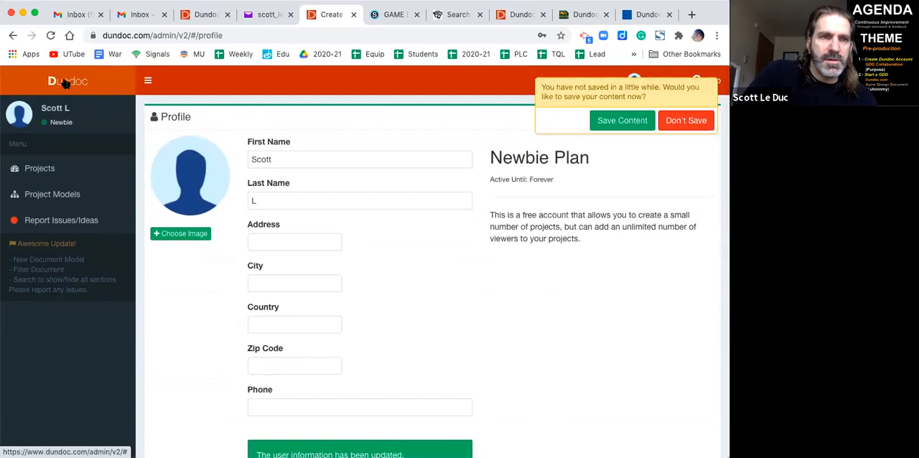
{"action": "left_click", "coordinate": [66, 84]}
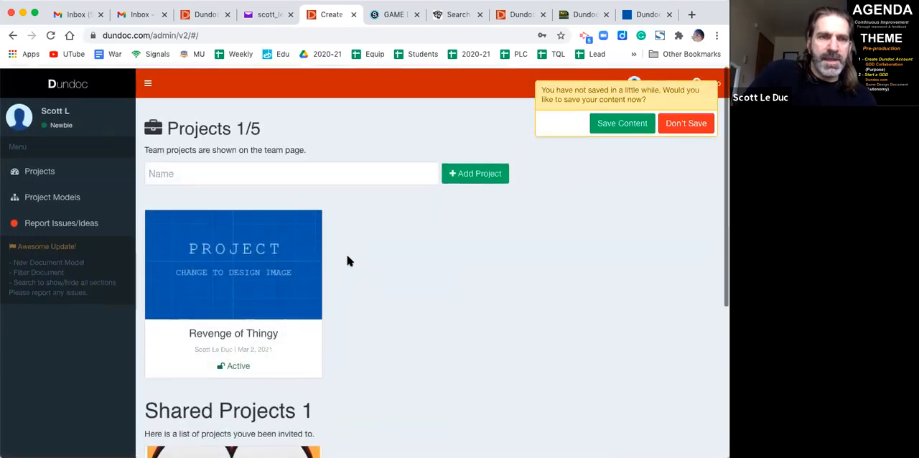
{"action": "left_click", "coordinate": [257, 265]}
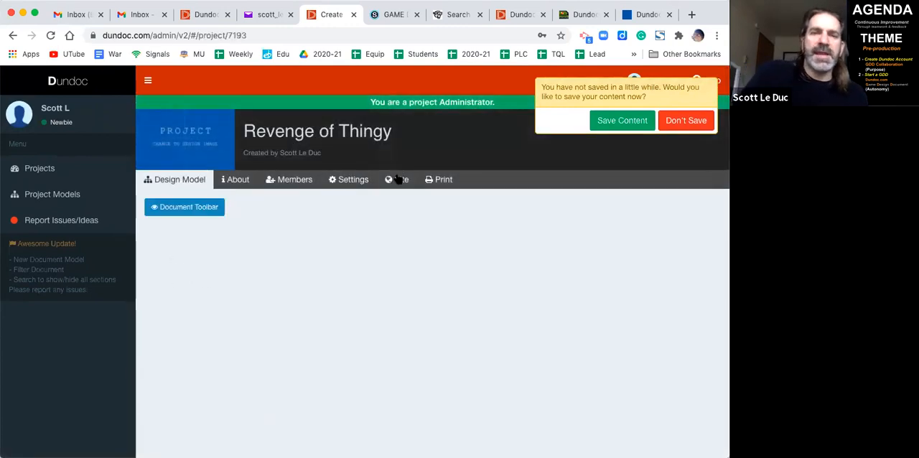
{"action": "left_click", "coordinate": [396, 179]}
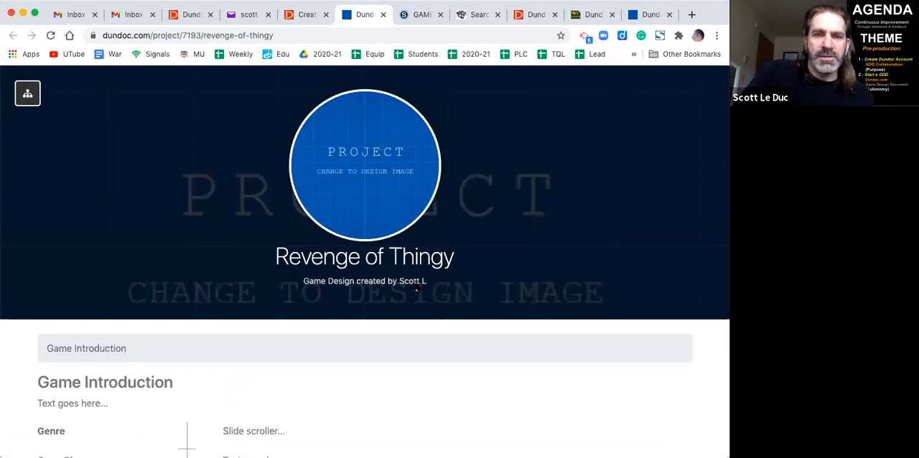
{"action": "scroll", "coordinate": [415, 290], "scroll_direction": "down", "scroll_amount": 5}
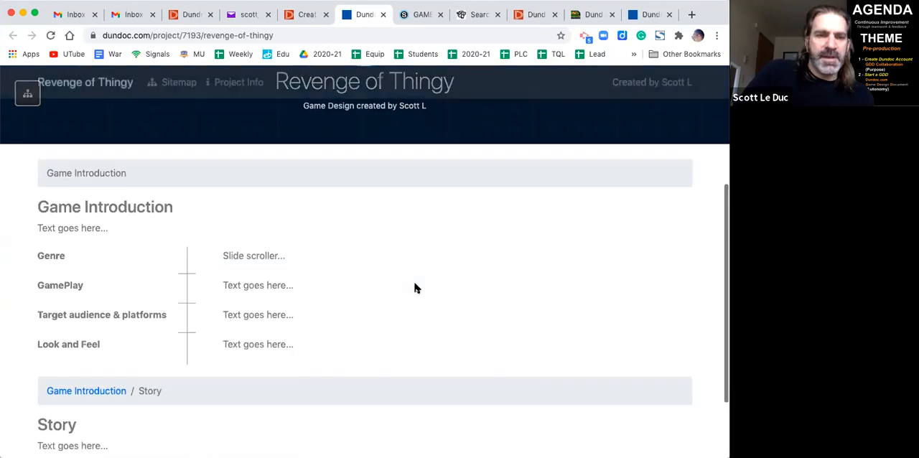
{"action": "scroll", "coordinate": [415, 288], "scroll_direction": "up", "scroll_amount": 5}
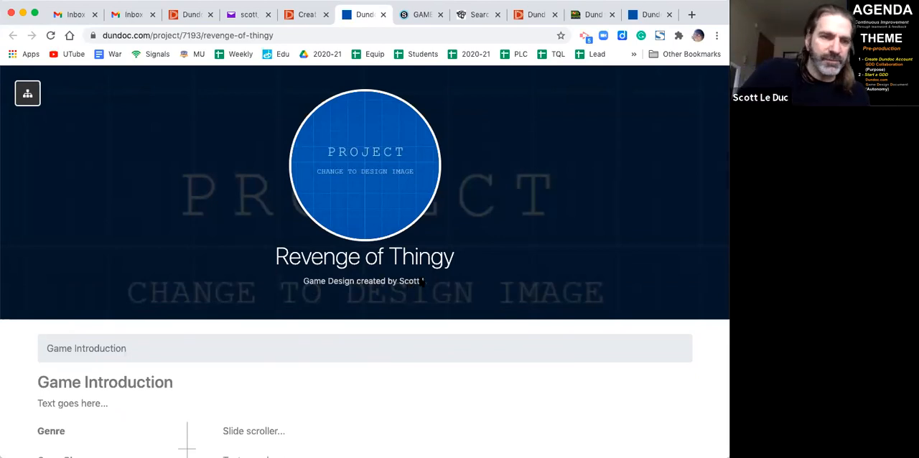
{"action": "scroll", "coordinate": [421, 283], "scroll_direction": "down", "scroll_amount": 3}
{"action": "scroll", "coordinate": [421, 283], "scroll_direction": "up", "scroll_amount": 3}
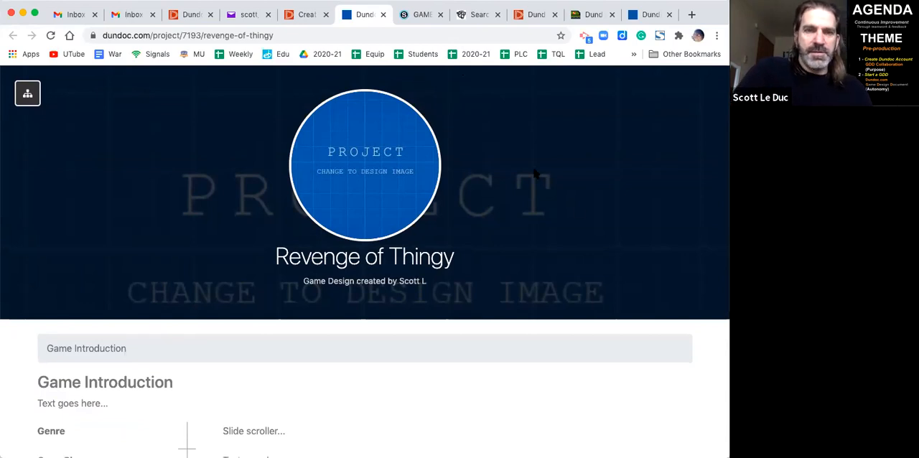
{"action": "key", "text": "super+w"}
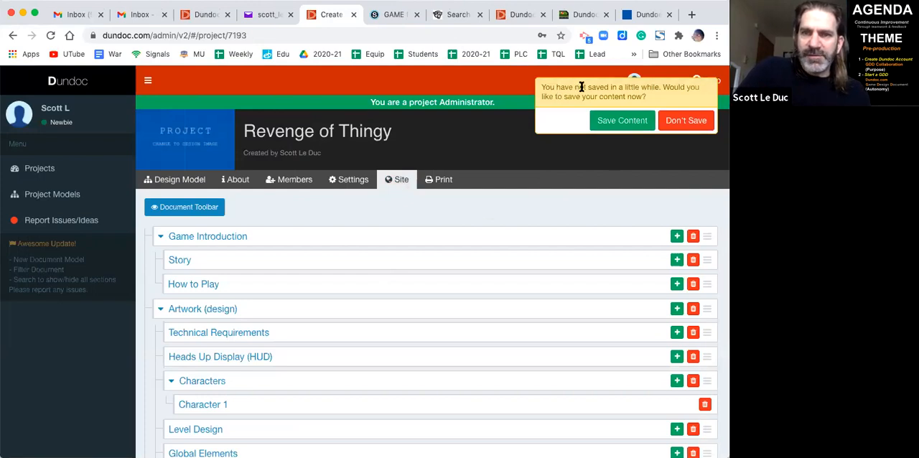
- Save the project's pending unsaved content
{"action": "left_click", "coordinate": [622, 120]}
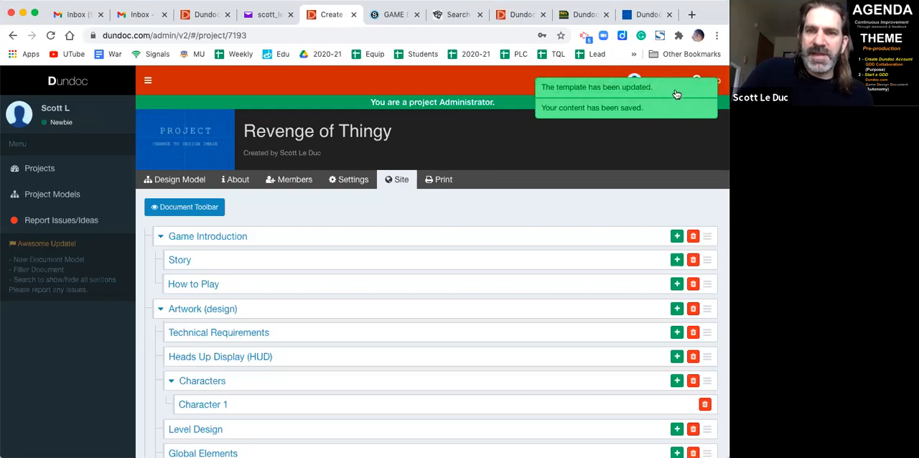
{"action": "left_click_drag", "start_coordinate": [646, 192], "coordinate": [523, 174]}
{"action": "left_click", "coordinate": [523, 174]}
{"action": "scroll", "coordinate": [519, 225], "scroll_direction": "up", "scroll_amount": 1}
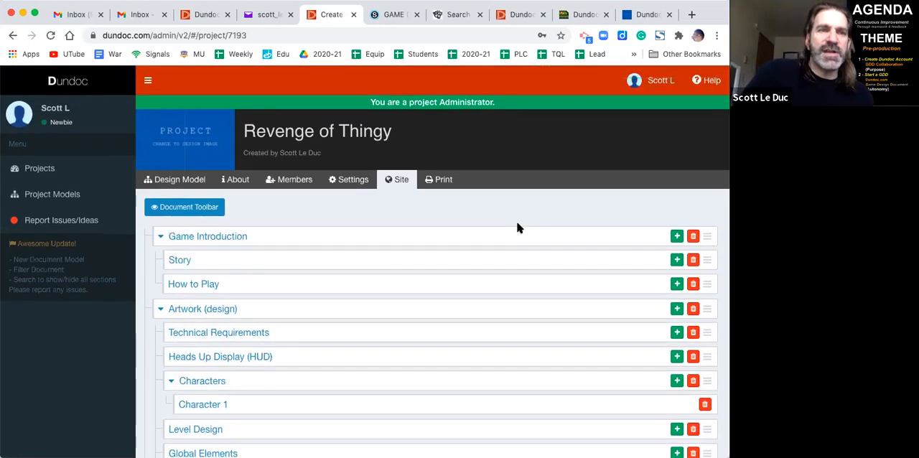
- Reopen Revenge of Thingy from the projects list and look through the sections on its public site page
{"action": "left_click", "coordinate": [48, 170]}
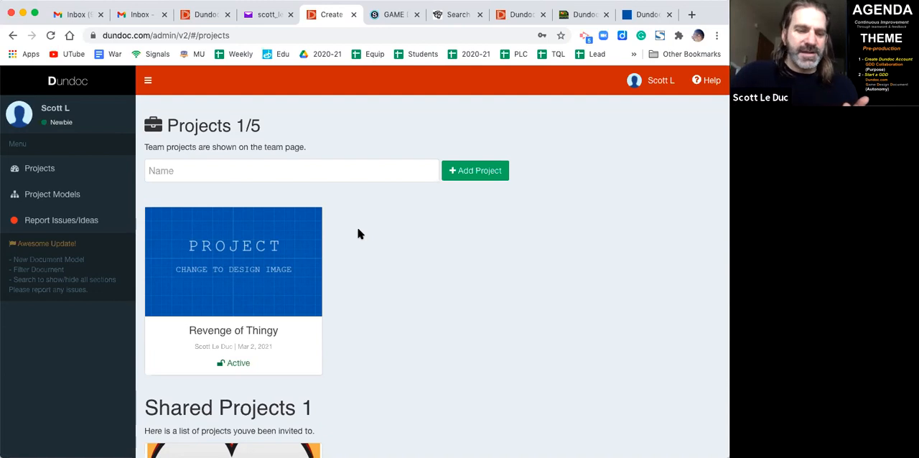
{"action": "left_click", "coordinate": [279, 240]}
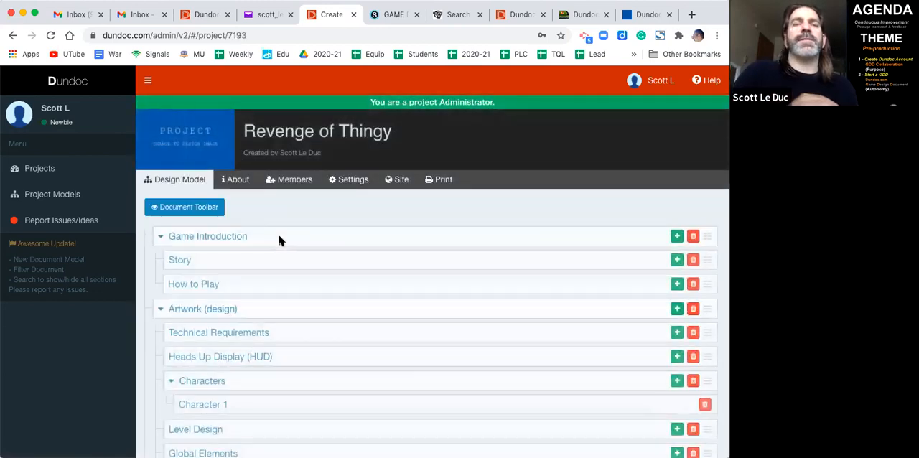
{"action": "left_click", "coordinate": [395, 183]}
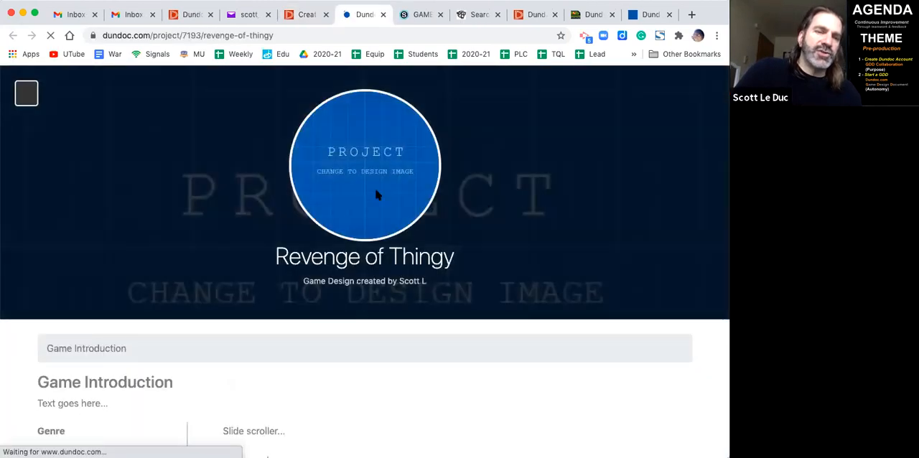
{"action": "scroll", "coordinate": [343, 222], "scroll_direction": "down", "scroll_amount": 2}
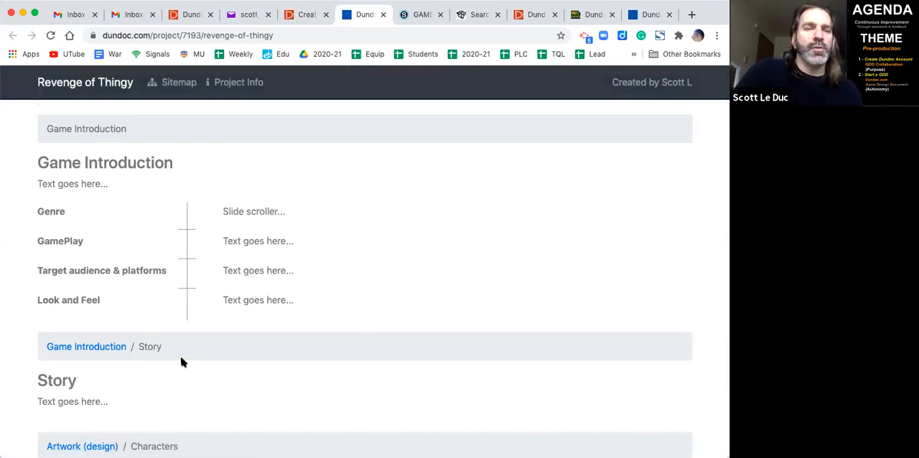
{"action": "scroll", "coordinate": [189, 356], "scroll_direction": "down", "scroll_amount": 5}
{"action": "scroll", "coordinate": [188, 356], "scroll_direction": "up", "scroll_amount": 5}
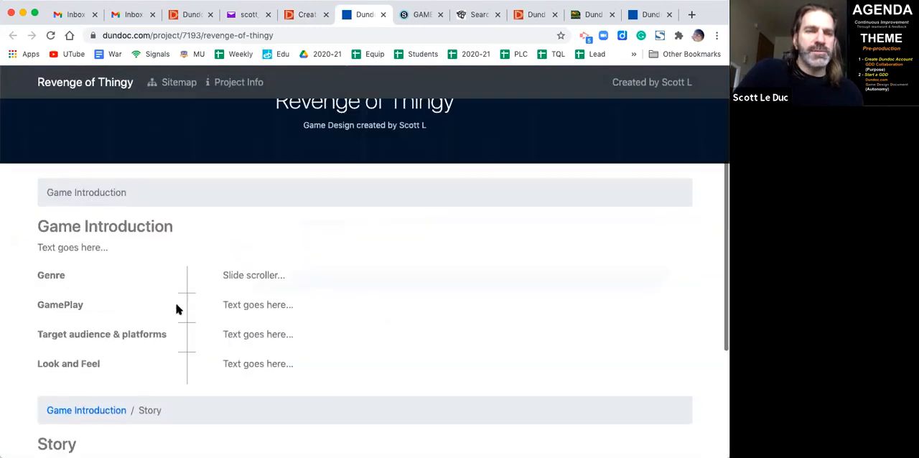